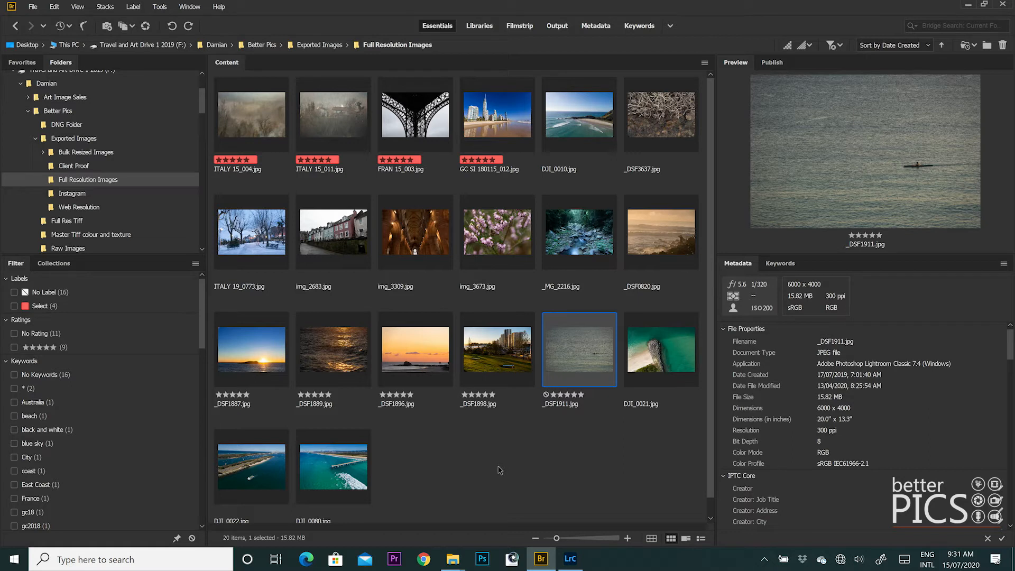
- Select all 20 Full Resolution Images thumbnails, starting from ITALY 15_004, and open them in Camera Raw
click(258, 126)
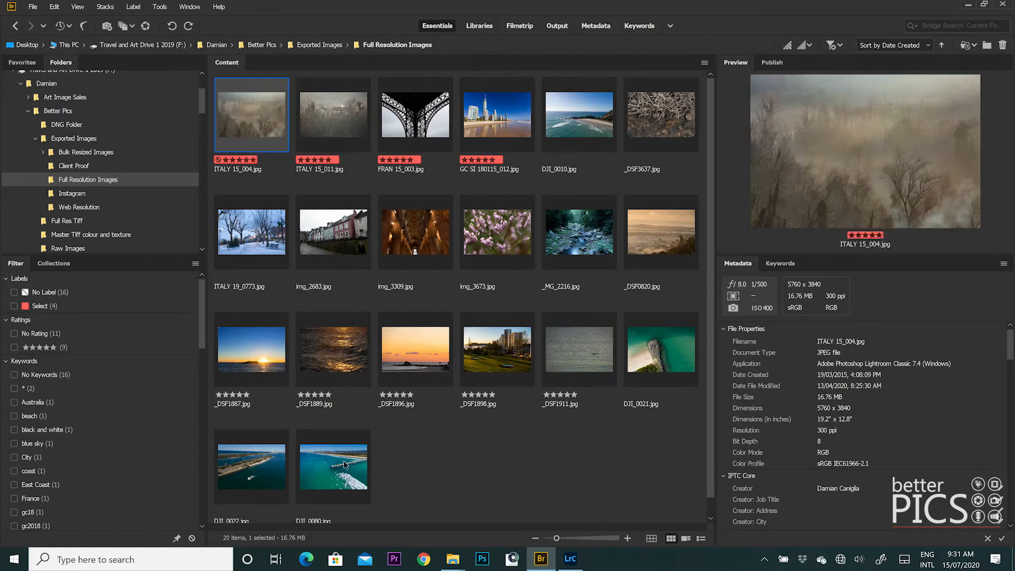
shift+click(344, 464)
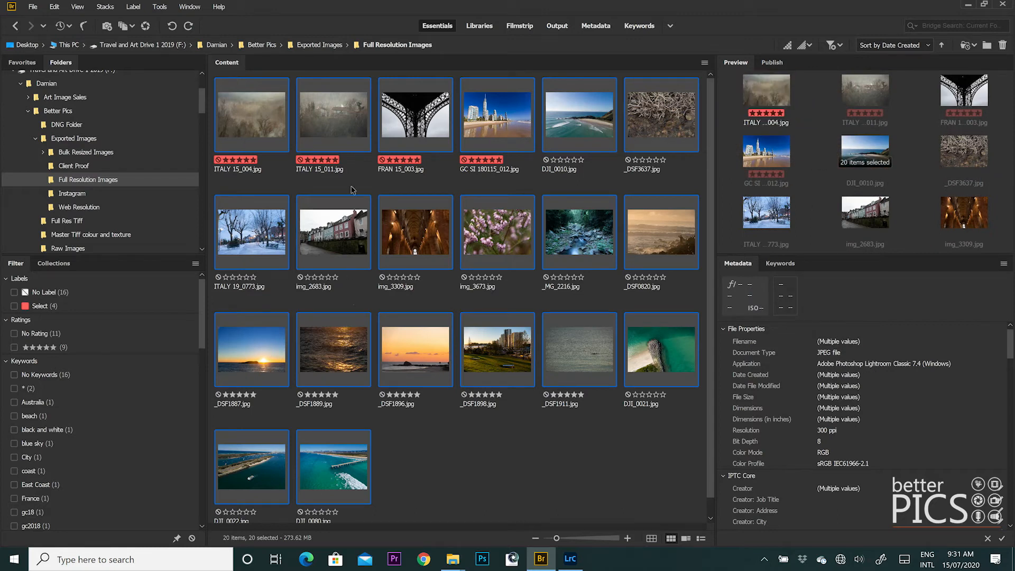
right_click(349, 131)
click(427, 159)
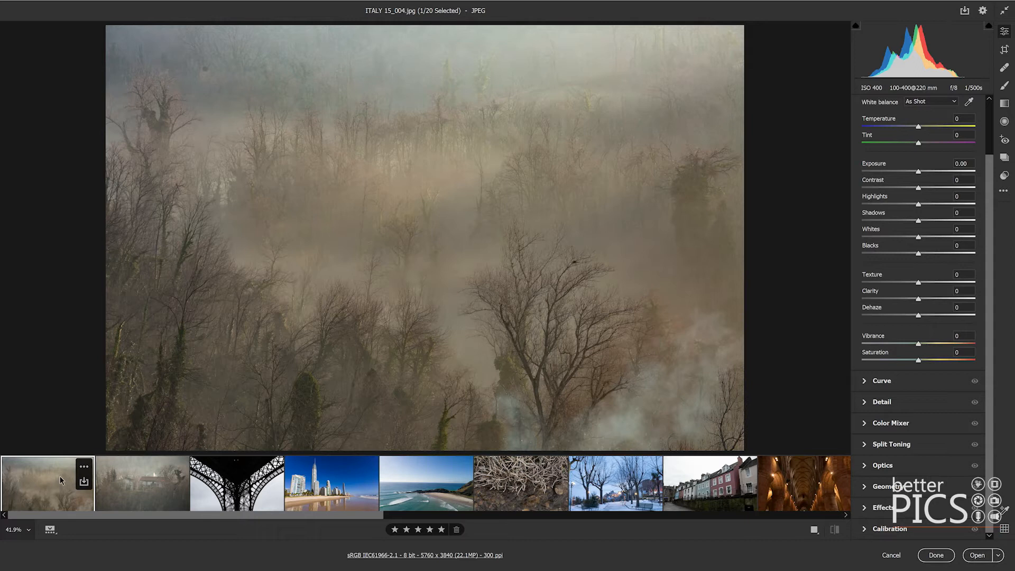
- Select all 20 filmstrip images and open Camera Raw's Save Options dialog
key(ctrl+a)
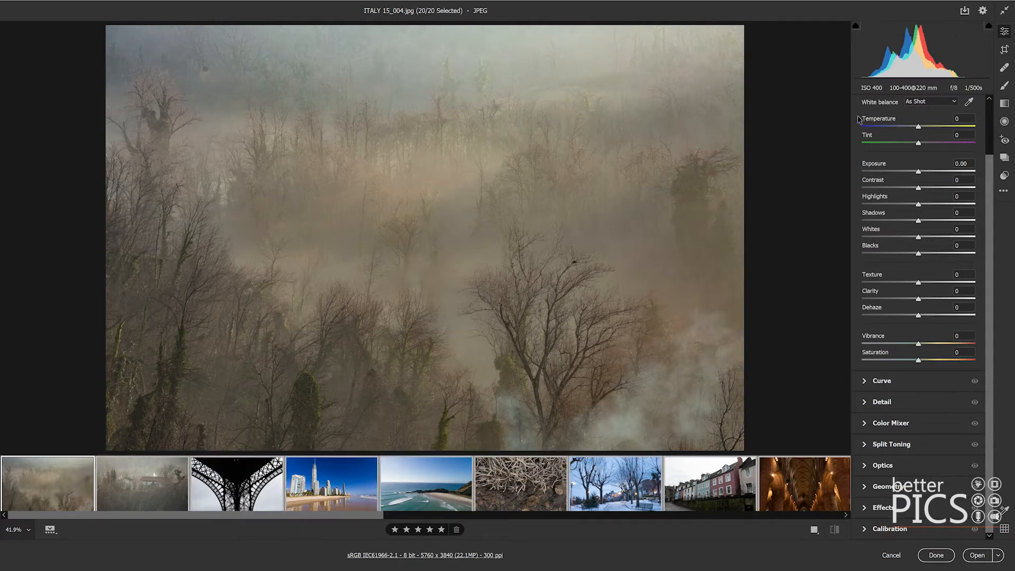
click(968, 11)
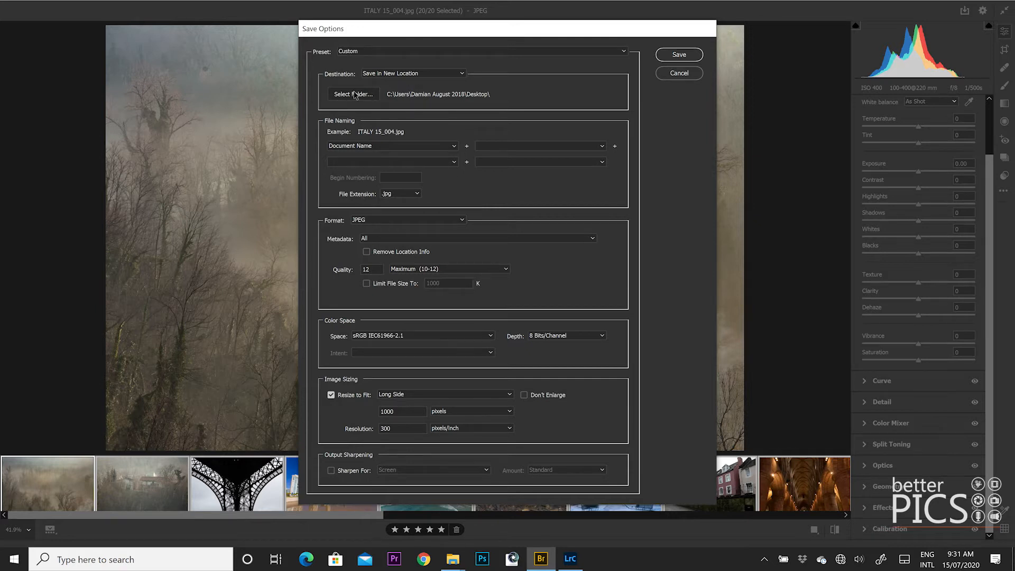
- Set the save destination to Exported Images > Bulk Resized Images > Adobe Camera Raw
click(353, 94)
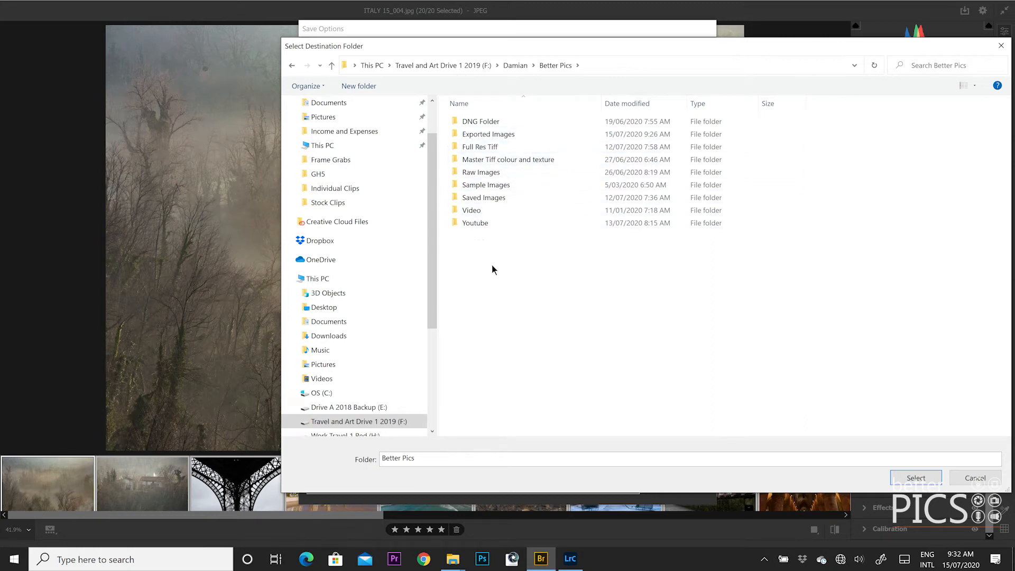
double_click(524, 129)
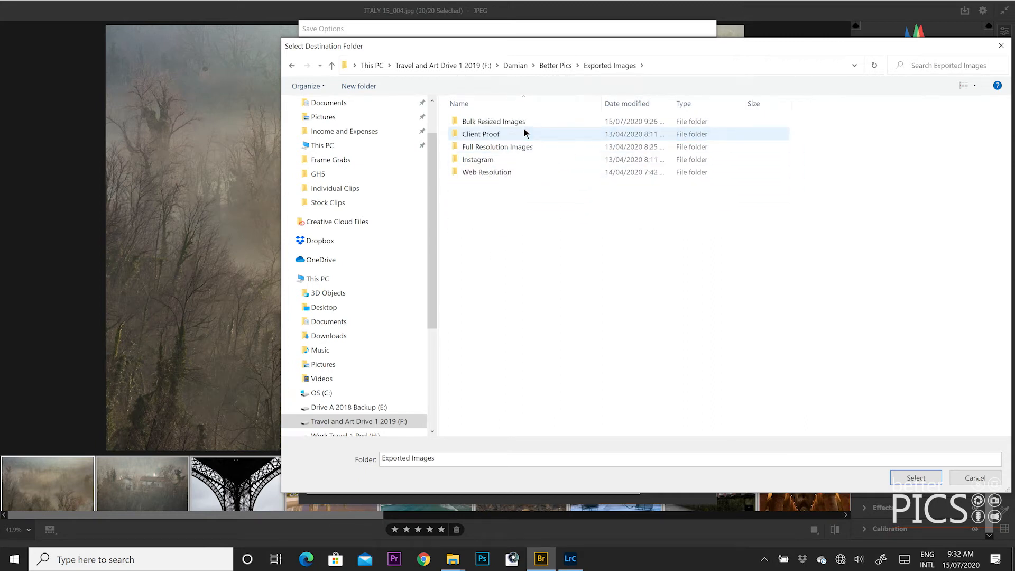
click(537, 147)
double_click(538, 147)
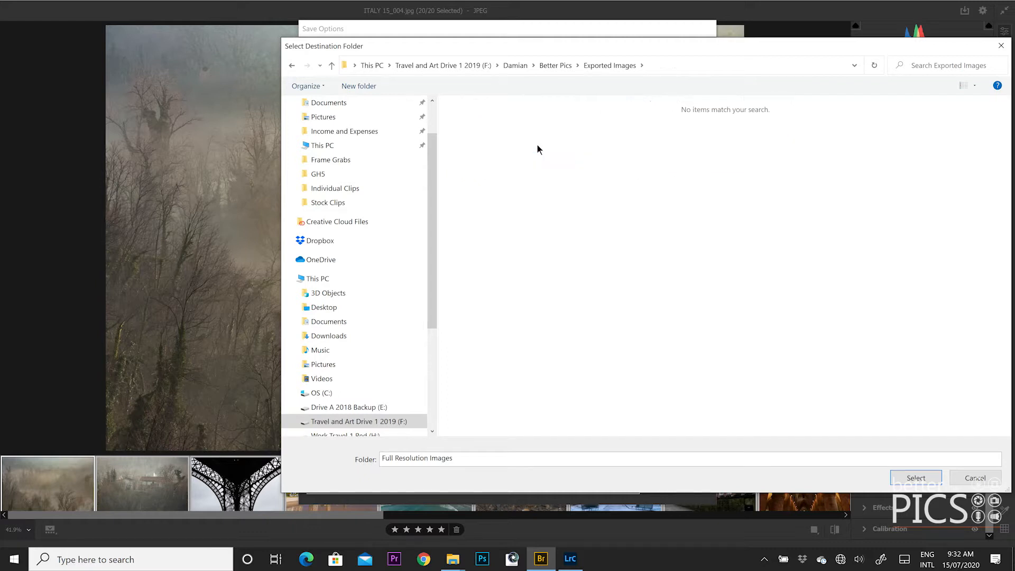
click(594, 66)
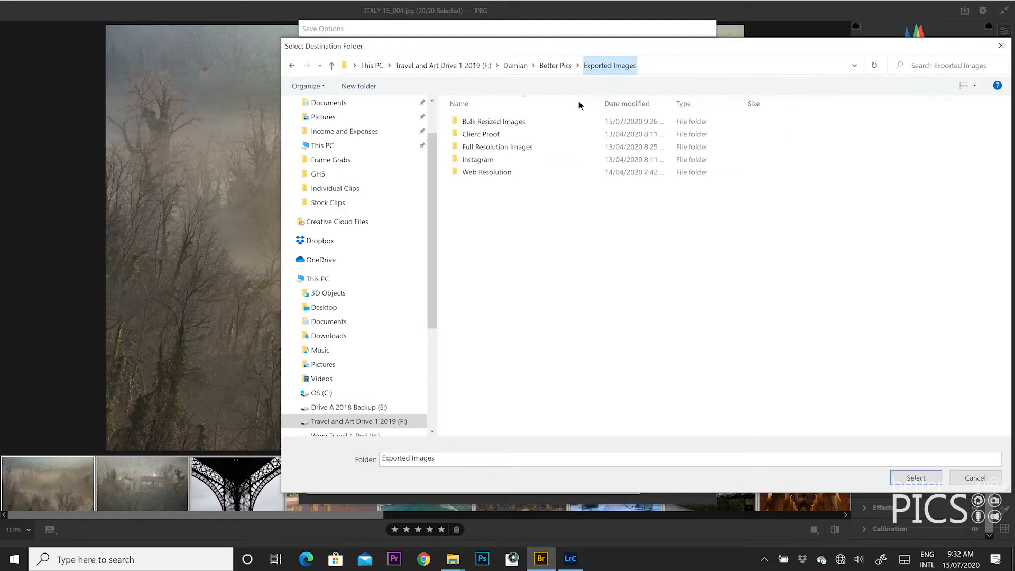
double_click(547, 122)
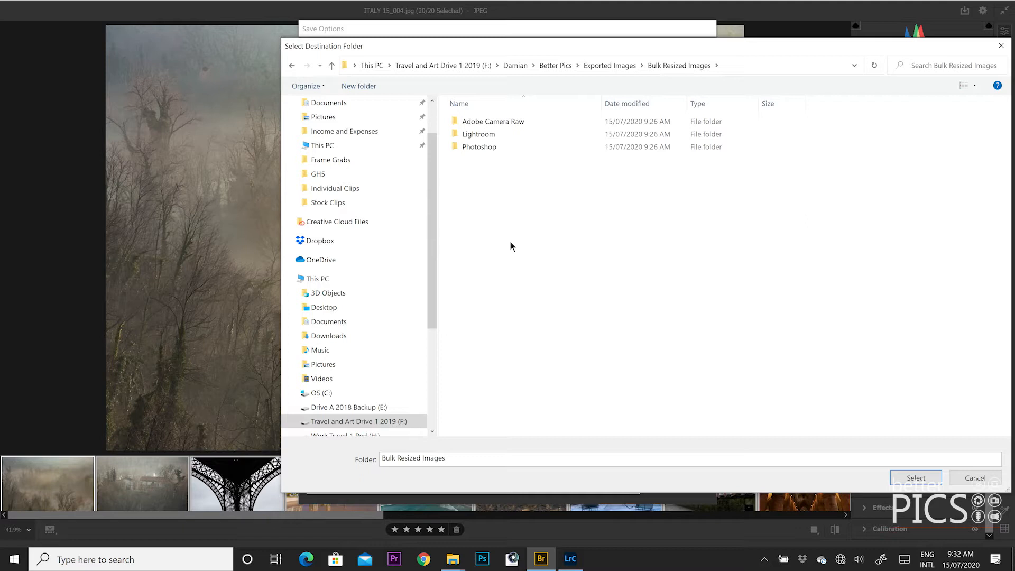
double_click(501, 121)
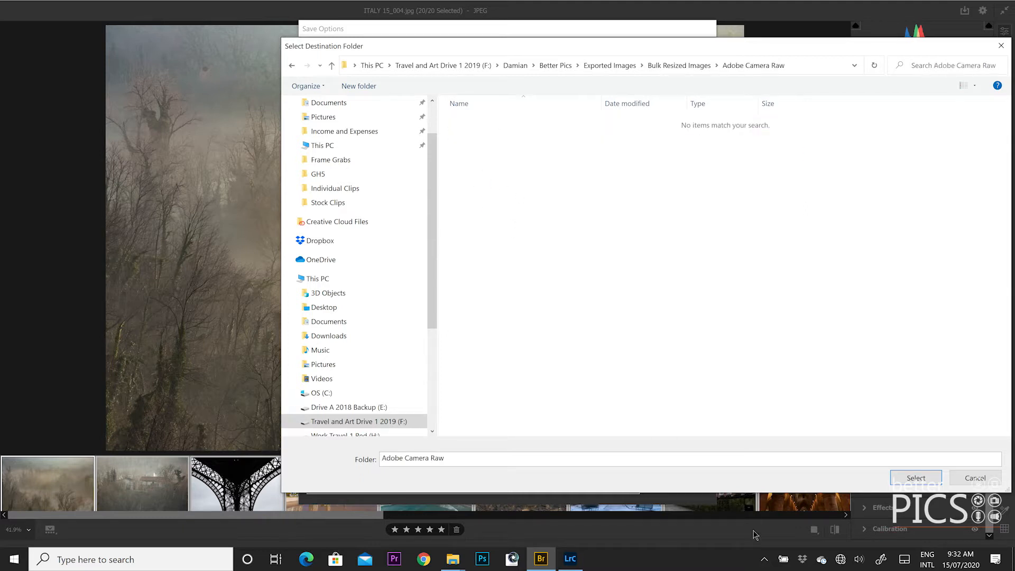
click(909, 478)
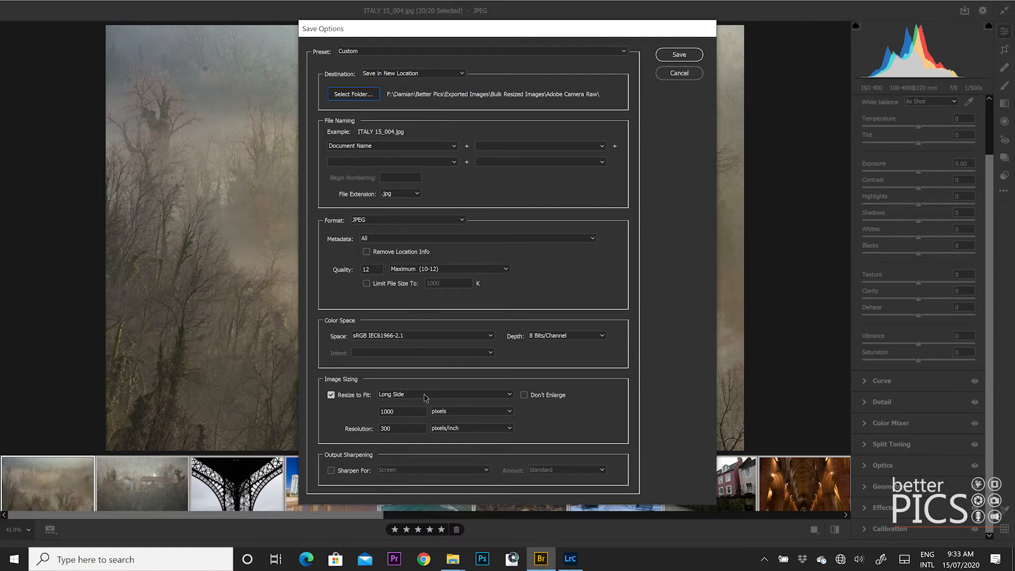
- Keep Resize to Fit on Long Side at 1000 pixels and save all 20 JPEGs
click(425, 398)
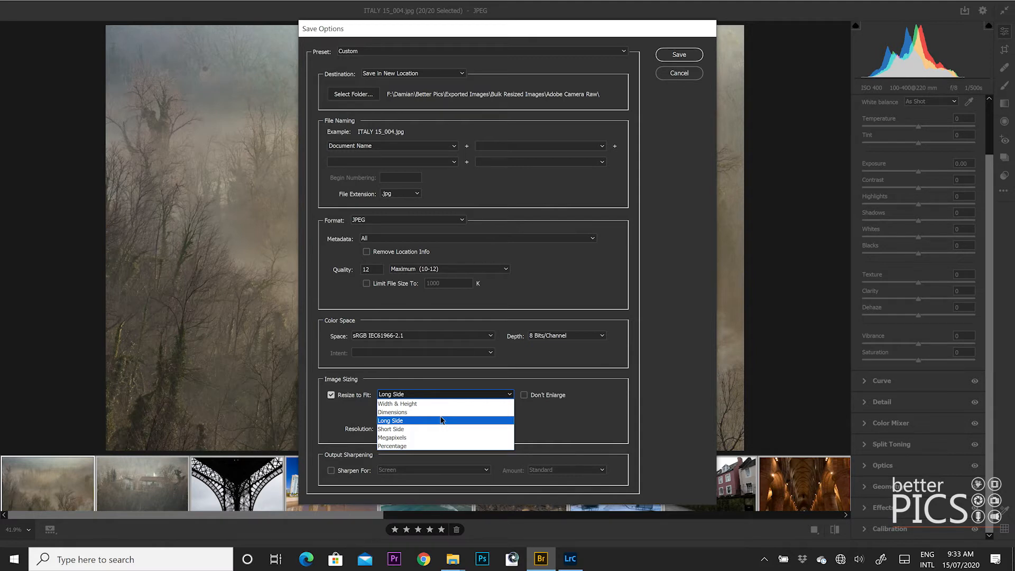
click(442, 421)
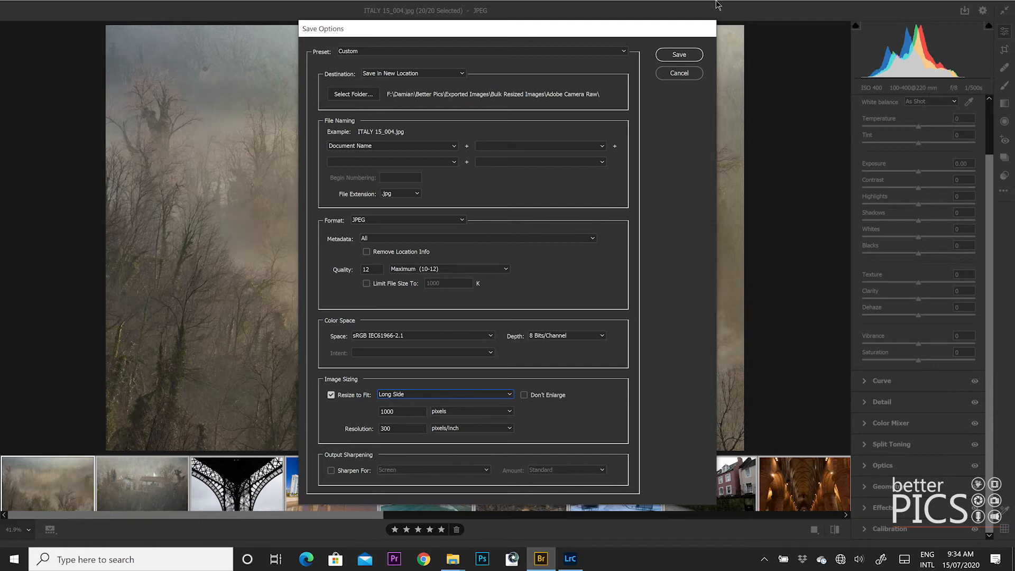
click(679, 55)
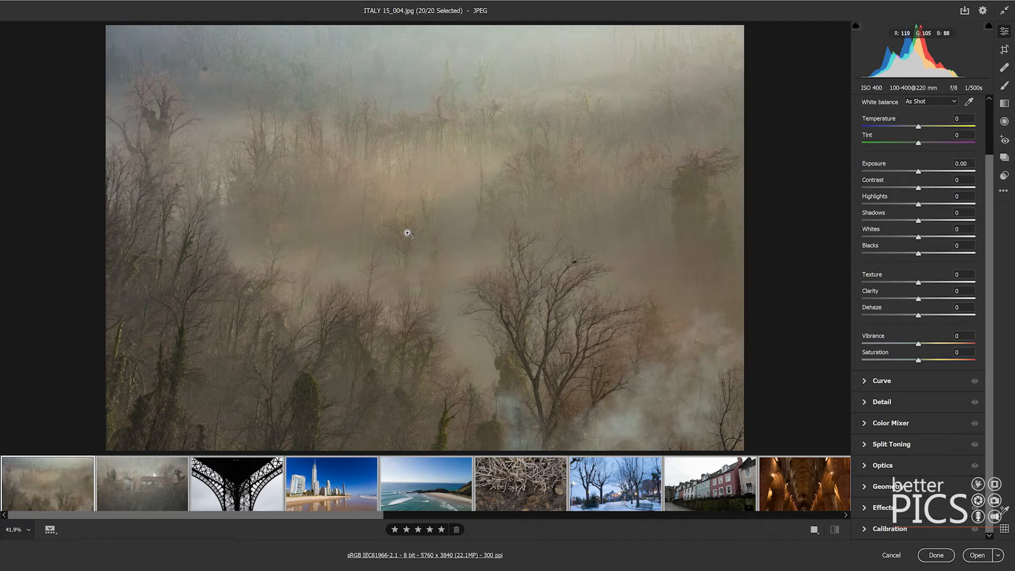
- Close Camera Raw and check ITALY 15_004.jpg (1000 × 667) in Bulk Resized Images > Adobe Camera Raw
click(937, 555)
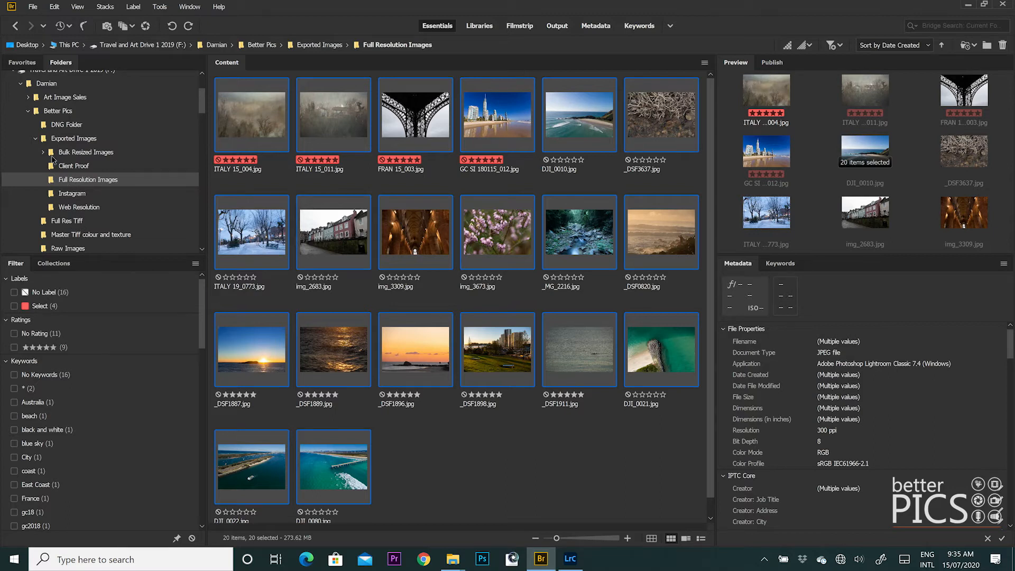
click(77, 152)
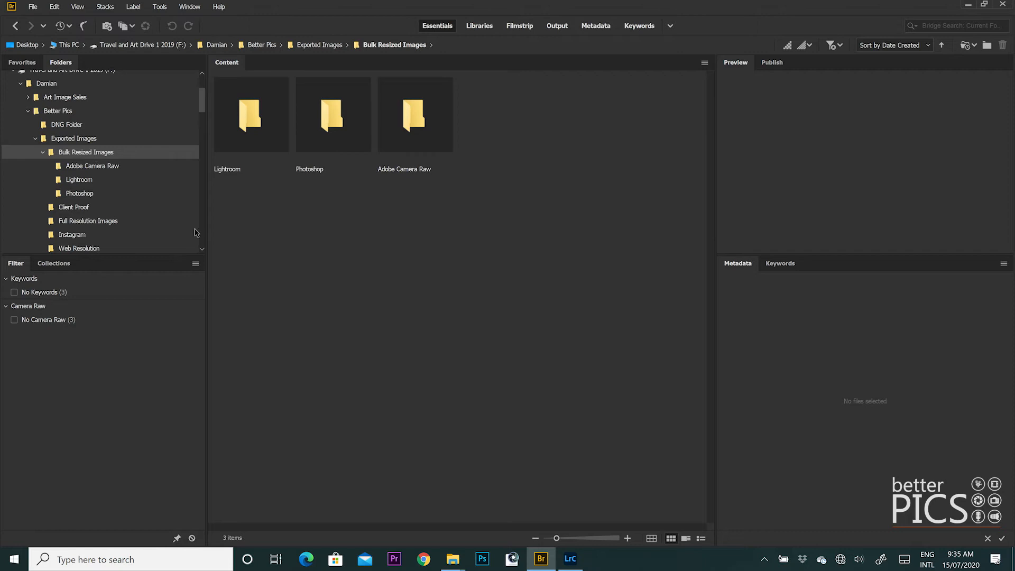
click(428, 125)
double_click(427, 125)
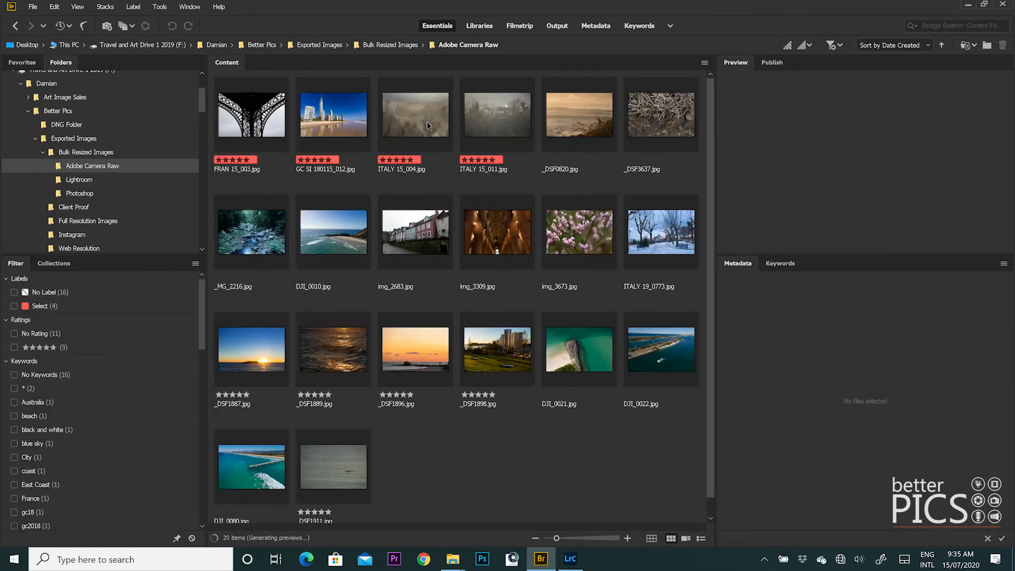
click(407, 117)
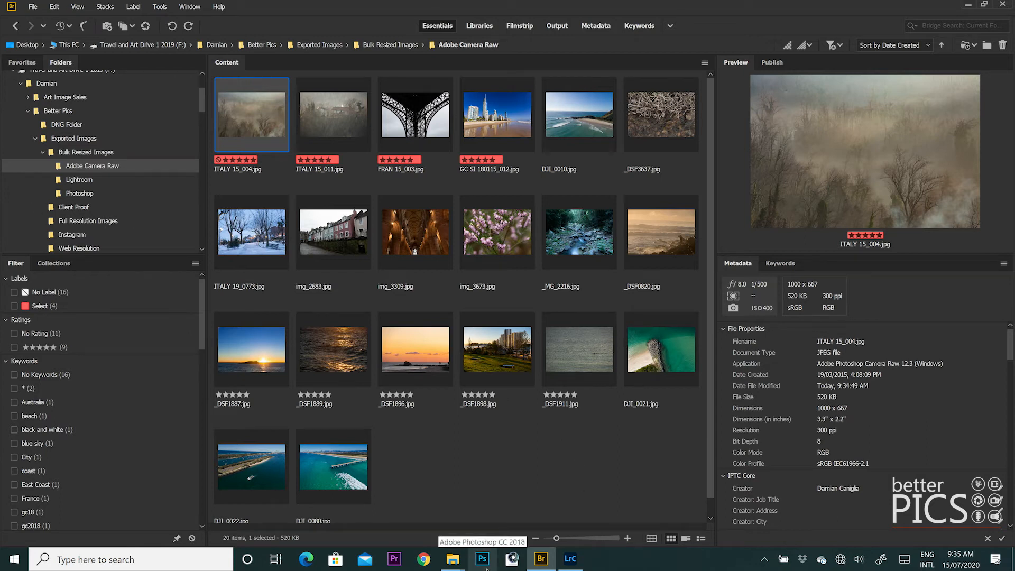
- Switch to Photoshop and open File > Scripts > Image Processor
click(486, 568)
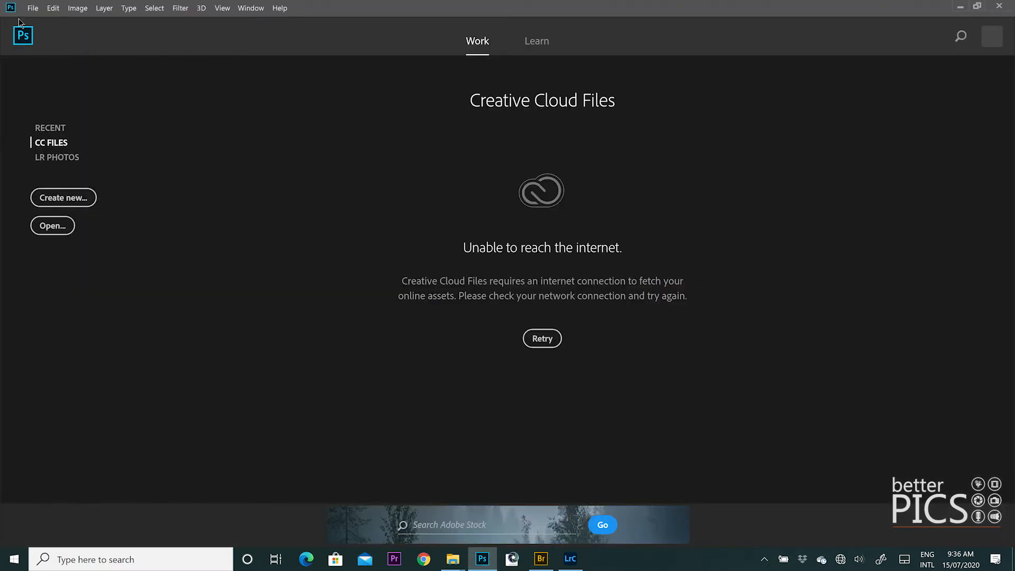
click(32, 8)
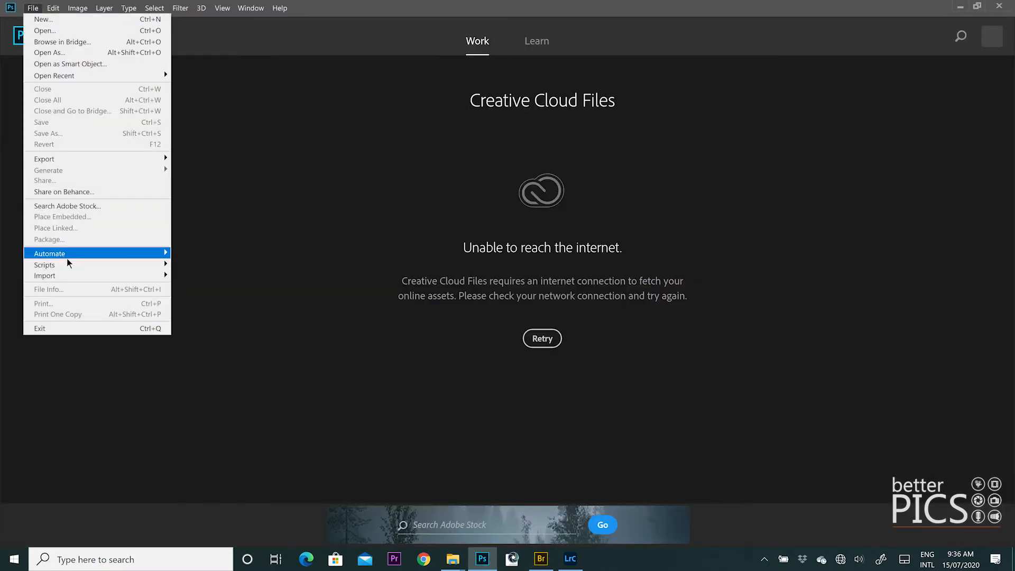
mouse_move(68, 265)
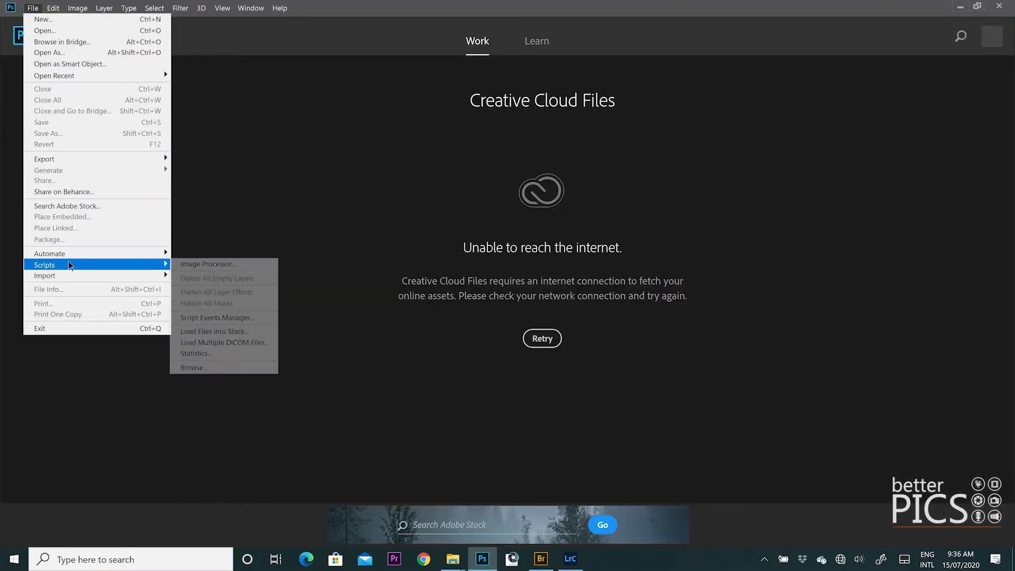
click(259, 266)
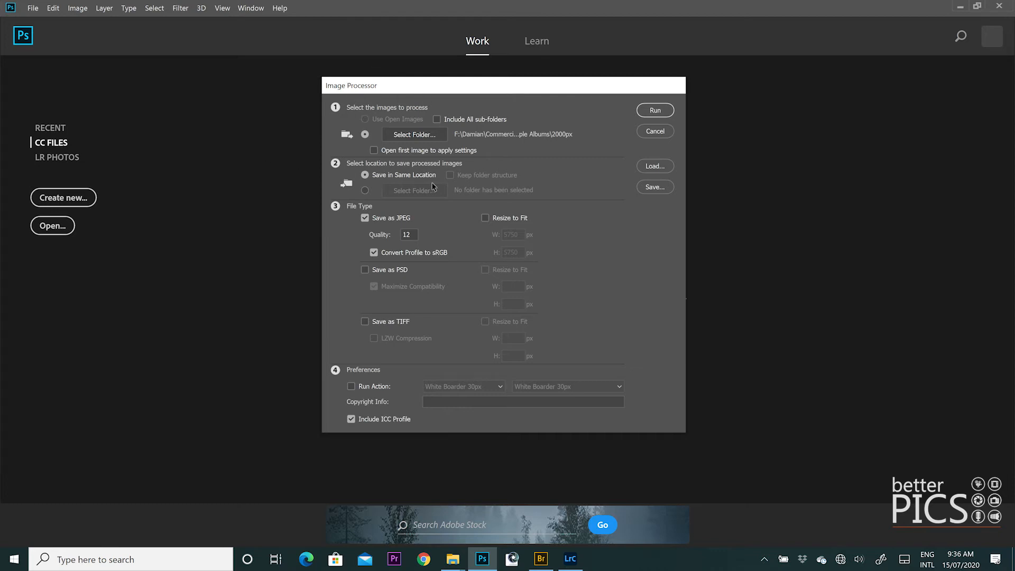
- Choose Exported Images > Full Resolution Images as the Image Processor's source folder
click(429, 135)
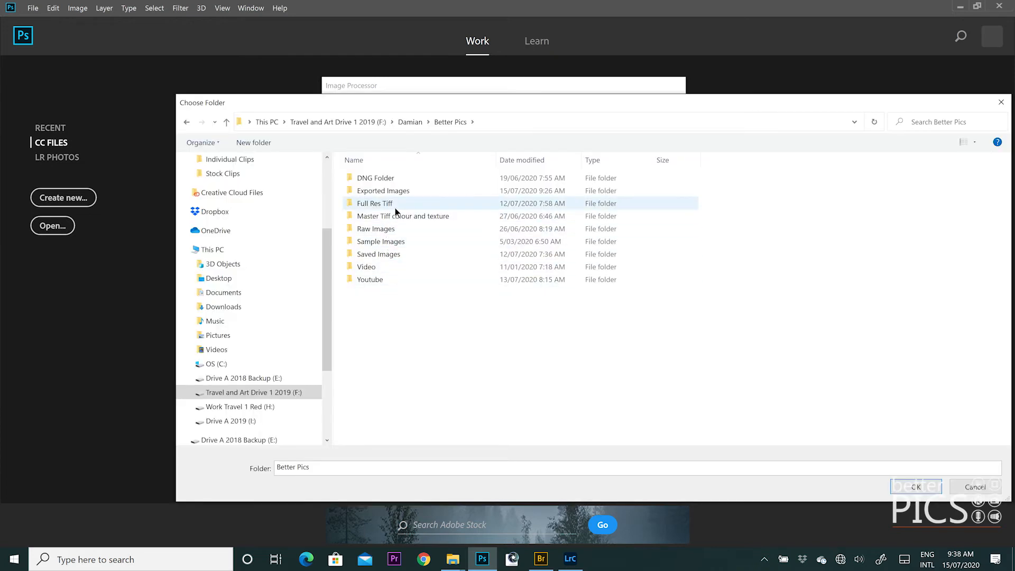
double_click(410, 192)
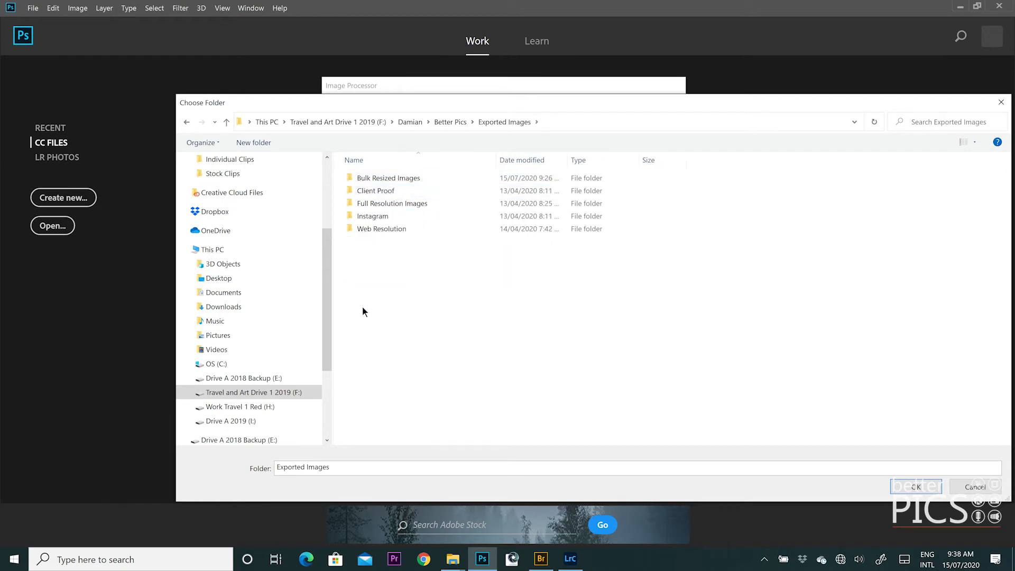
click(386, 207)
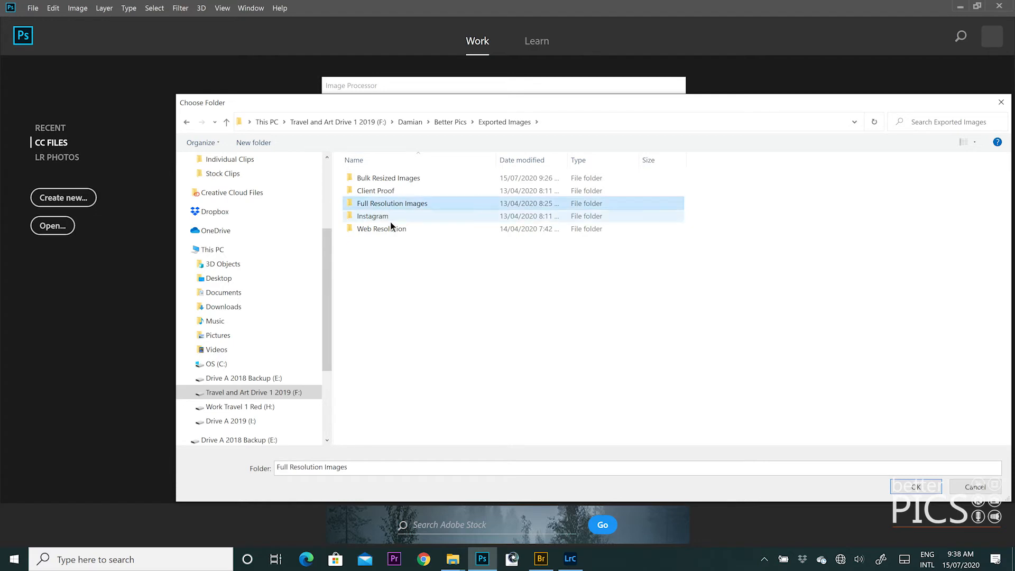
click(915, 486)
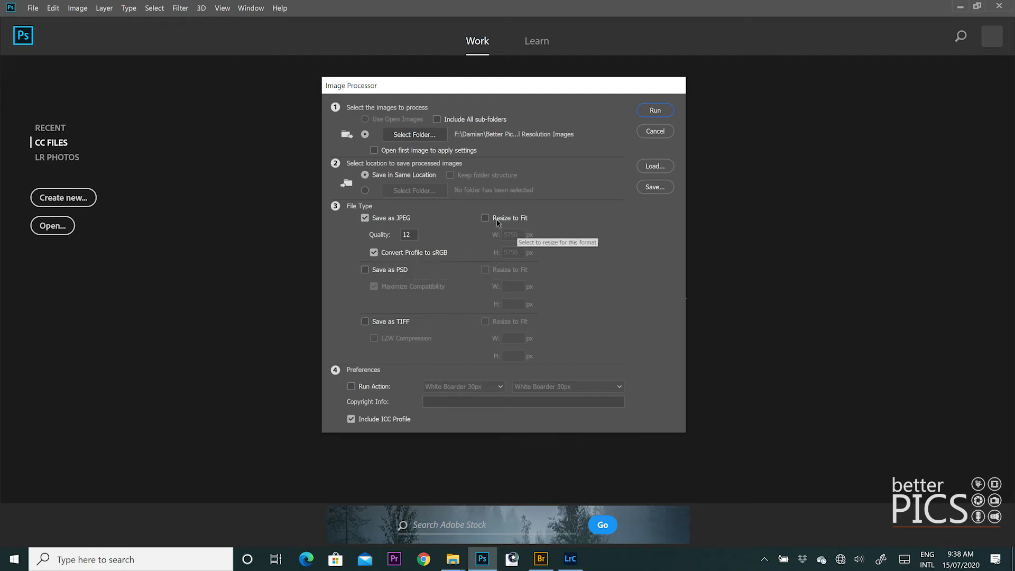
- Enable Resize to Fit for the JPEG output with W 1000 and H 1000 px
click(486, 218)
key(Tab)
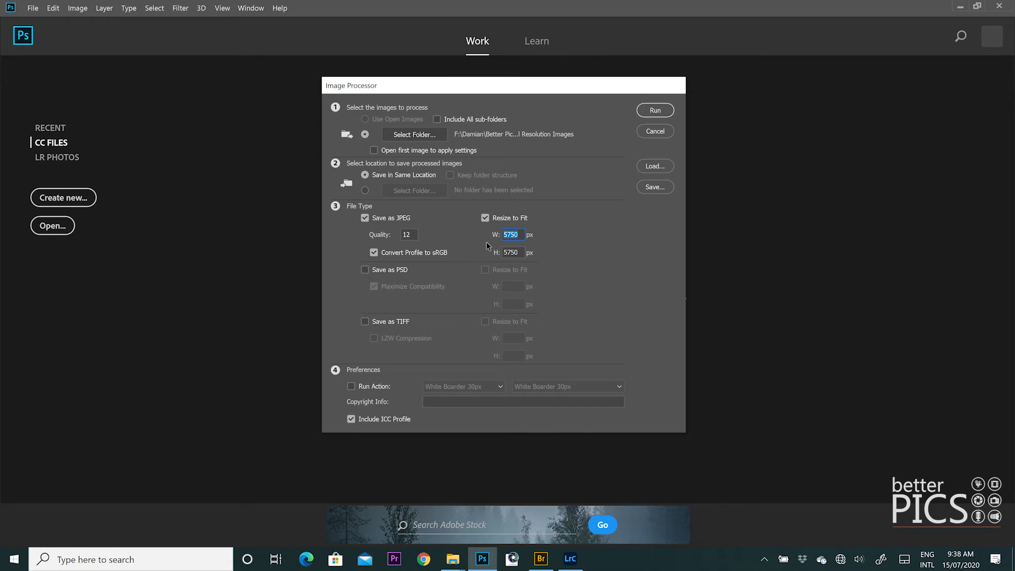
text(1000)
key(Tab)
text(1000)
- Switch the save location to the separate-folder option
click(424, 135)
click(366, 135)
click(365, 191)
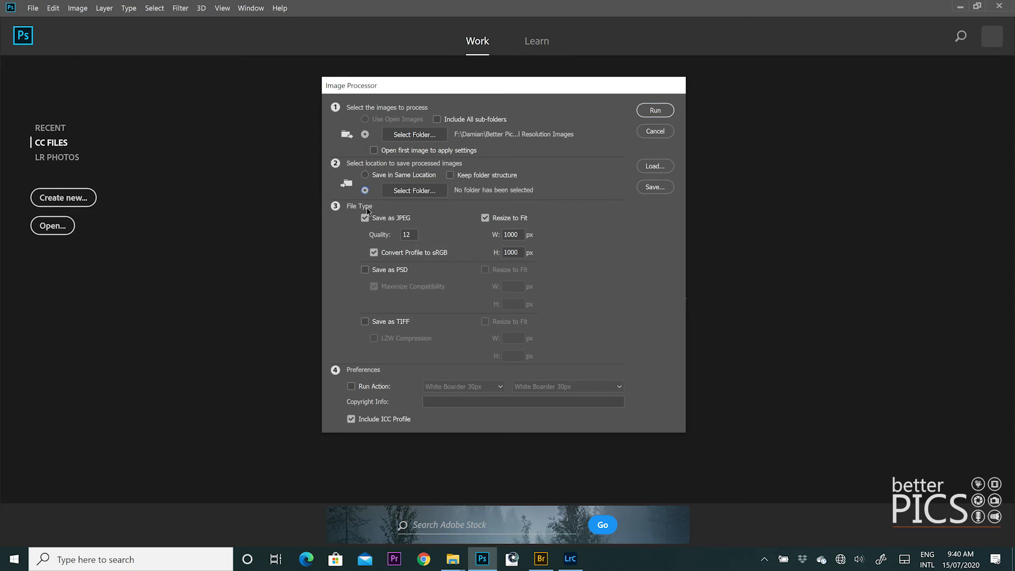
- Set the destination to Better Pics > Exported Images > Bulk Resized Images > Photoshop
click(431, 191)
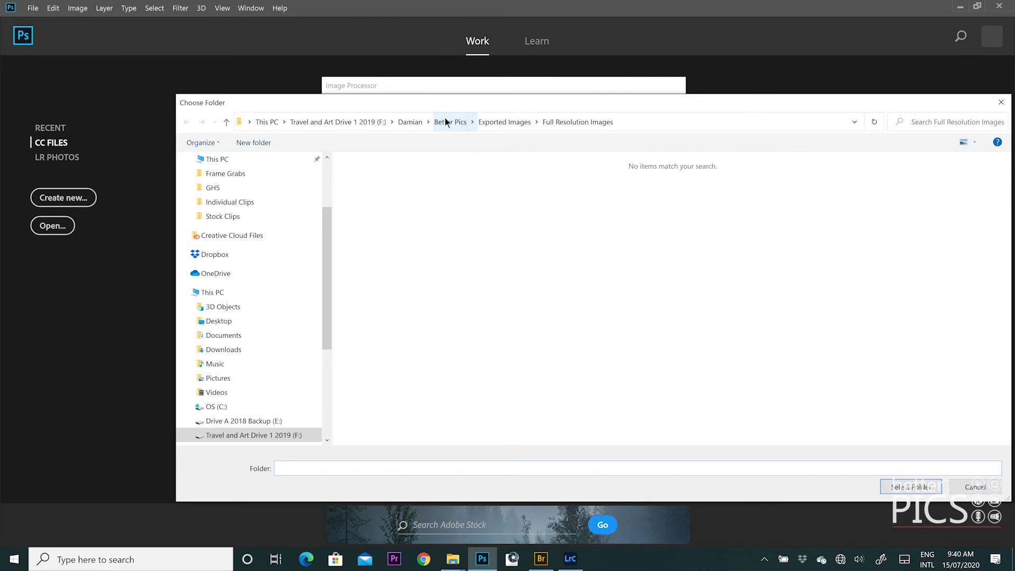
click(445, 117)
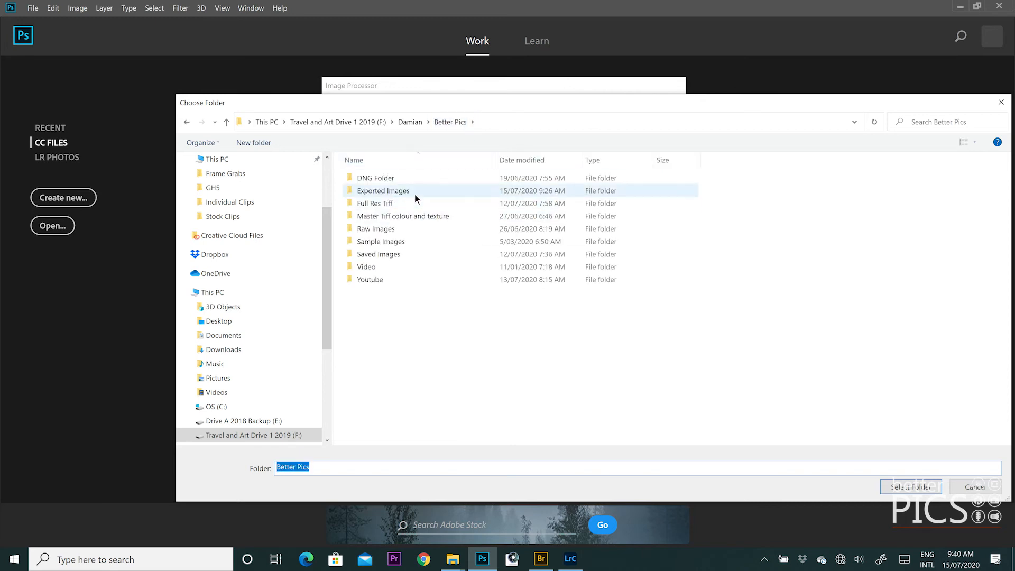
double_click(414, 192)
click(398, 179)
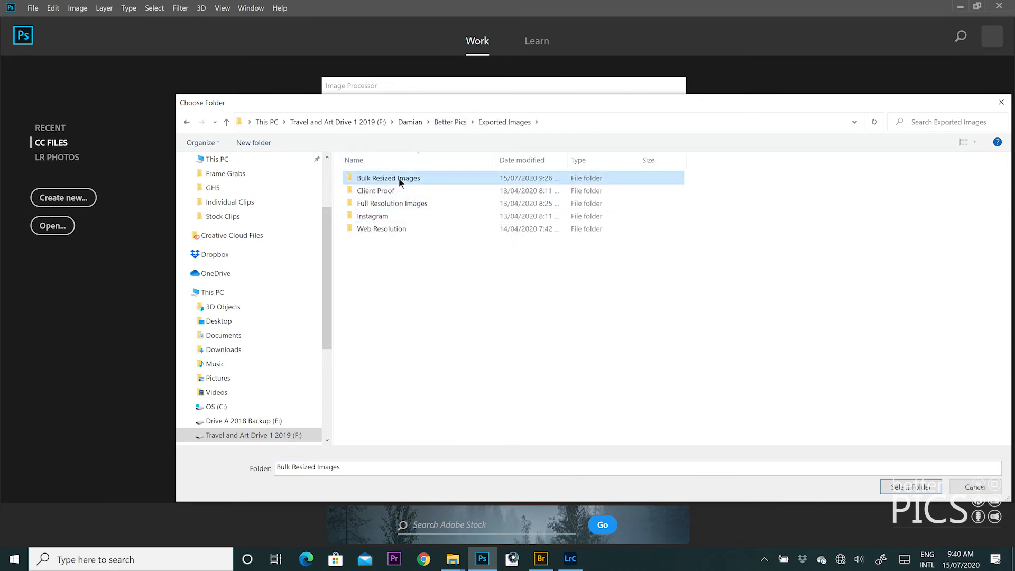
double_click(399, 179)
double_click(385, 204)
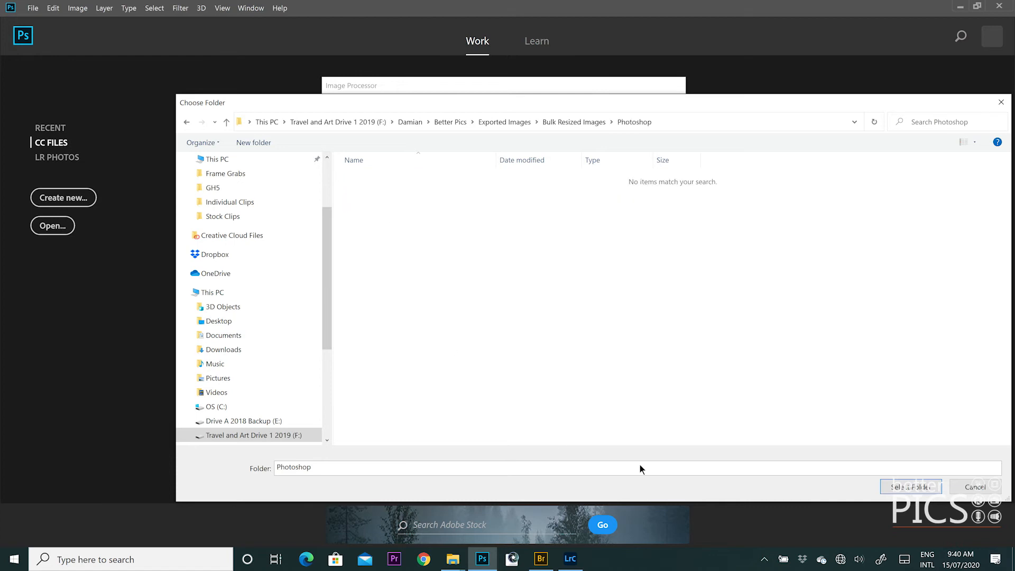
click(887, 484)
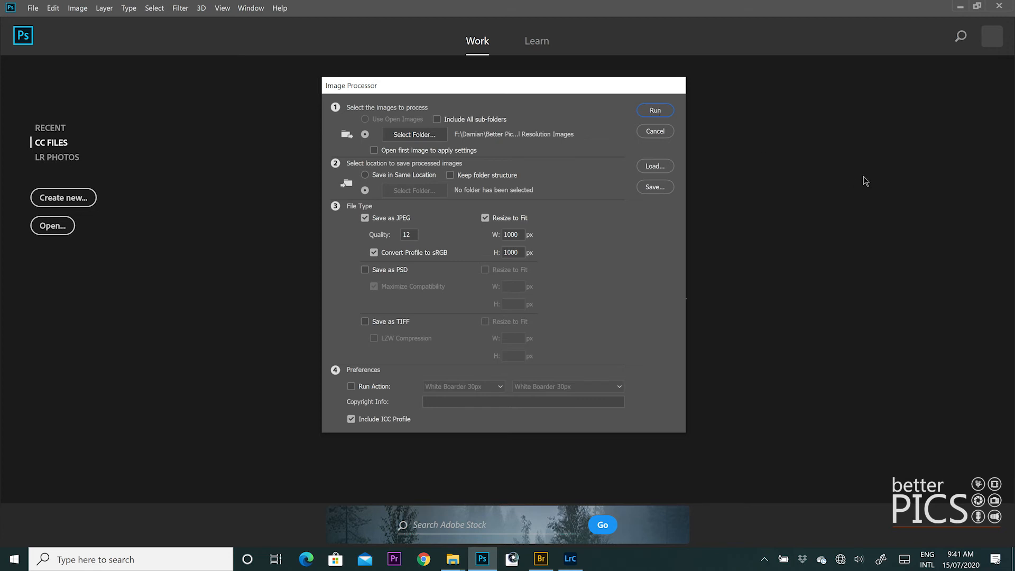
- Run the Image Processor on the folder, then switch to Adobe Bridge
key(Return)
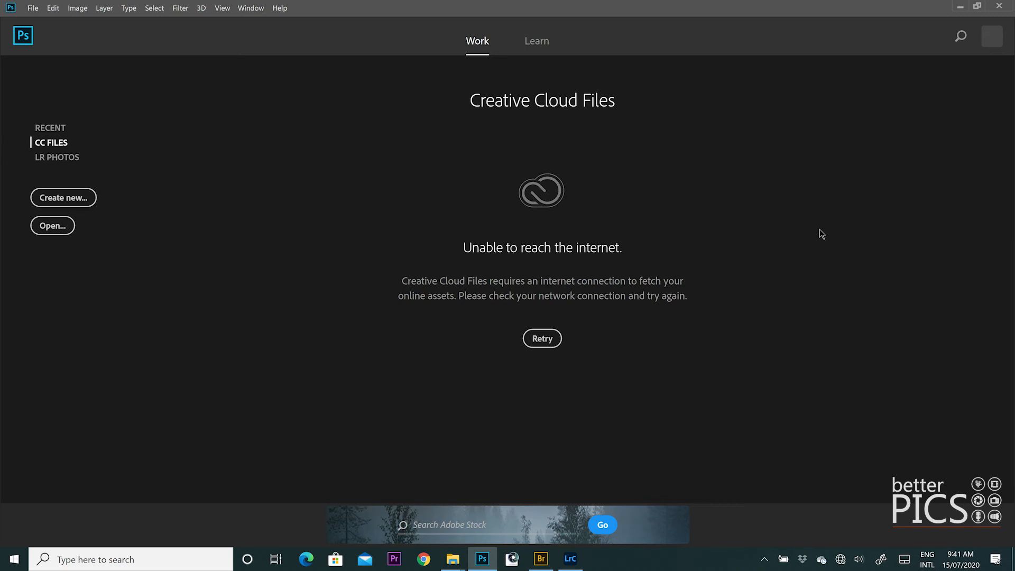
click(541, 558)
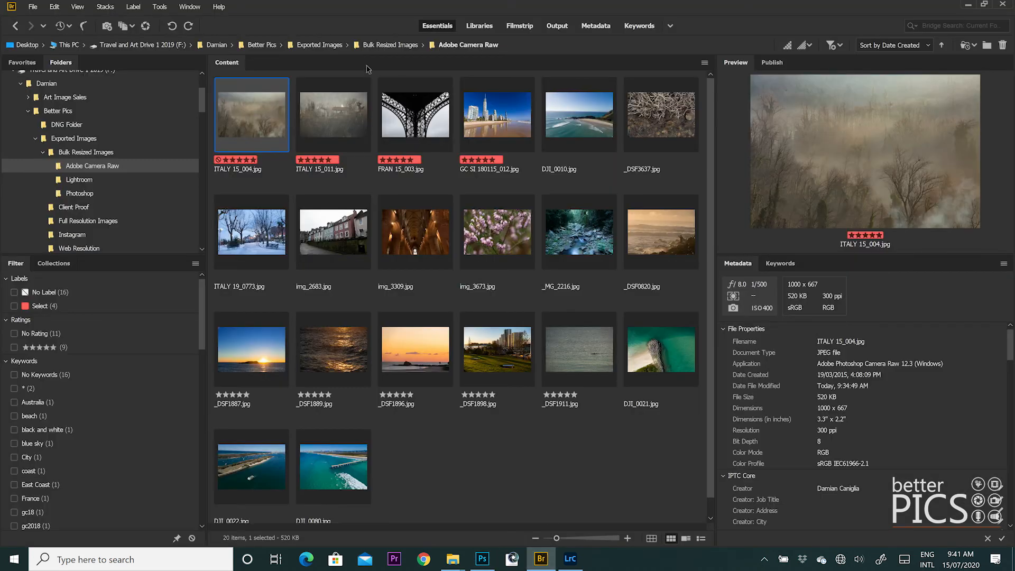
- Open the Photoshop\JPEG output folder of 20 resized JPEGs and preview DJI_0010
click(91, 193)
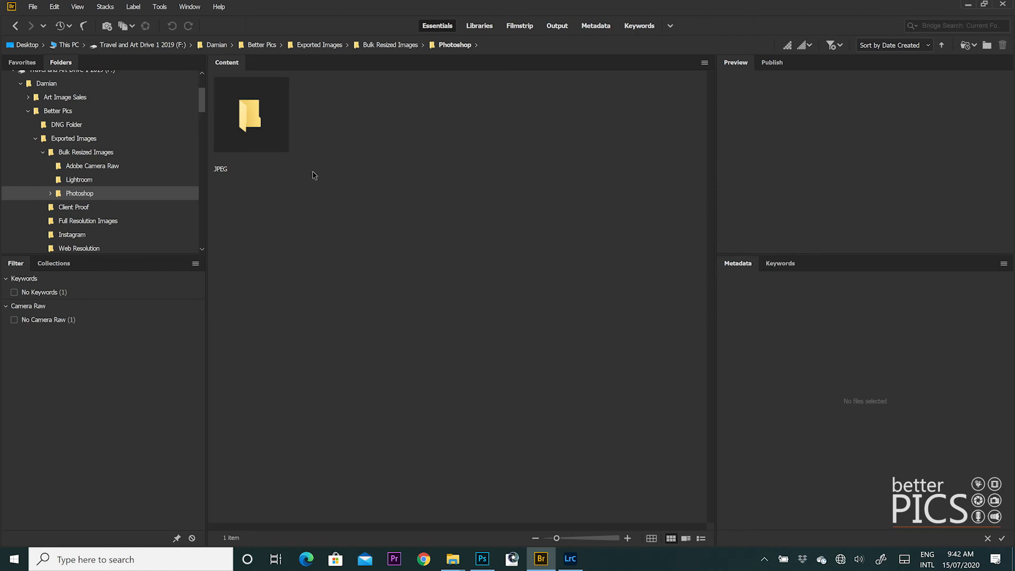
double_click(245, 128)
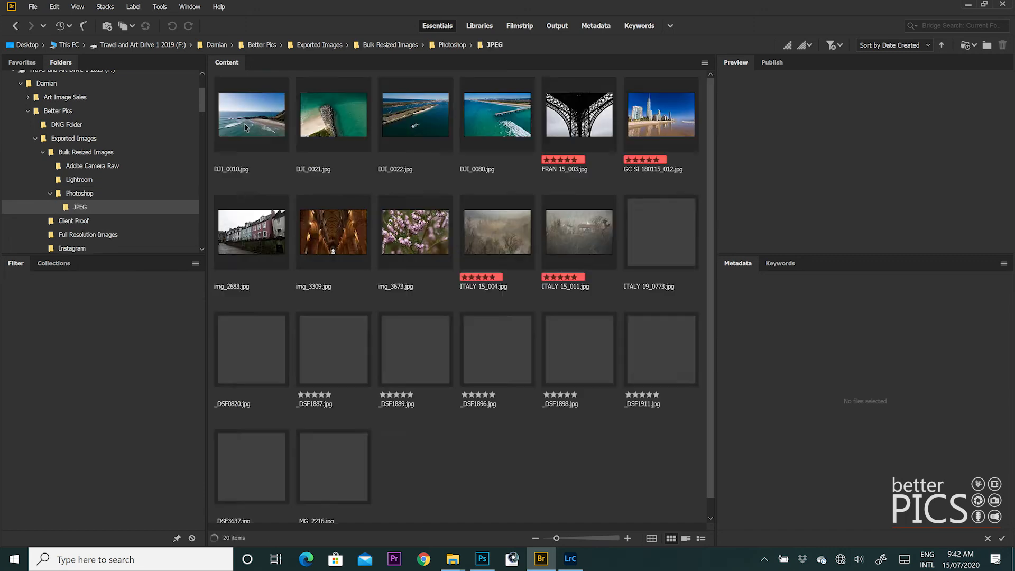
click(255, 152)
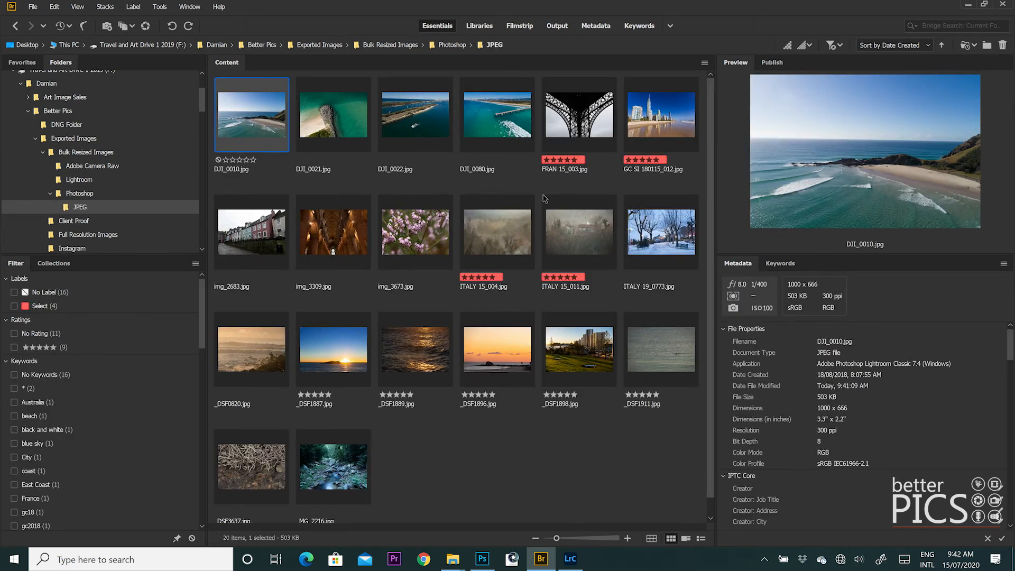
- Inspect several resized JPEGs, confirming ITALY 15_004 is 1000 x 667 at 550 KB, then go to Lightroom Classic
click(425, 118)
click(501, 252)
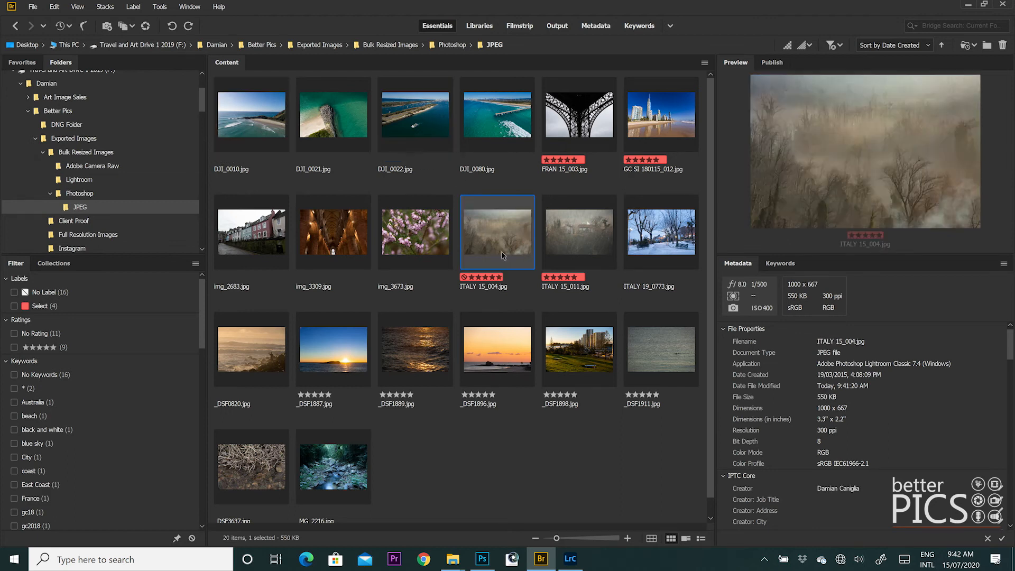
click(500, 326)
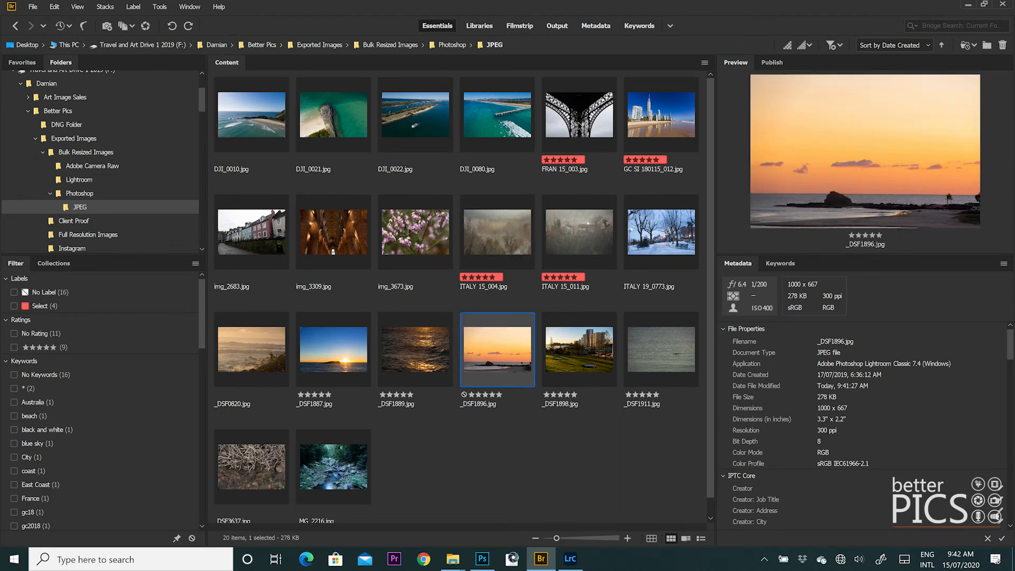
click(580, 126)
key(Right)
click(514, 130)
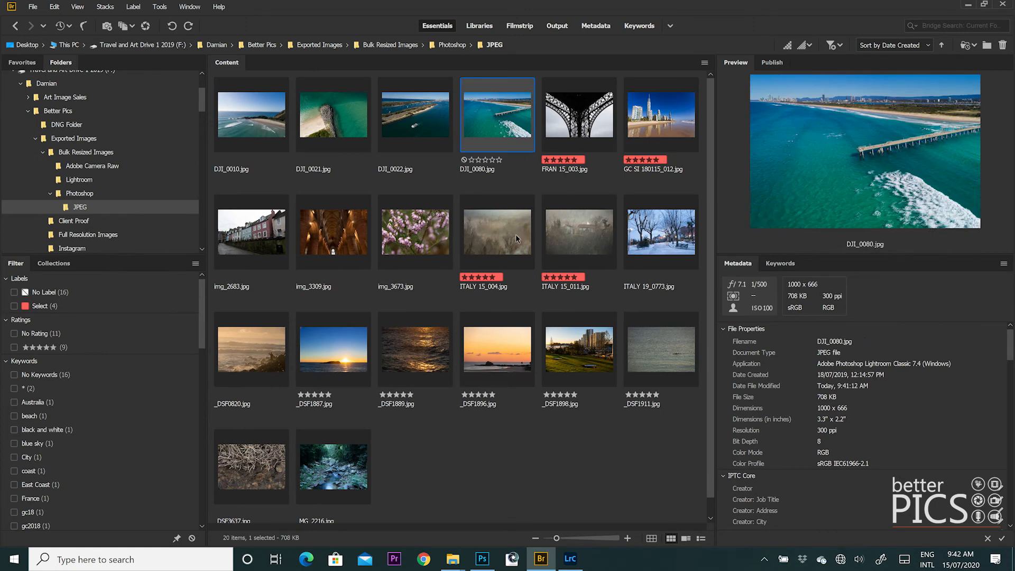
click(509, 215)
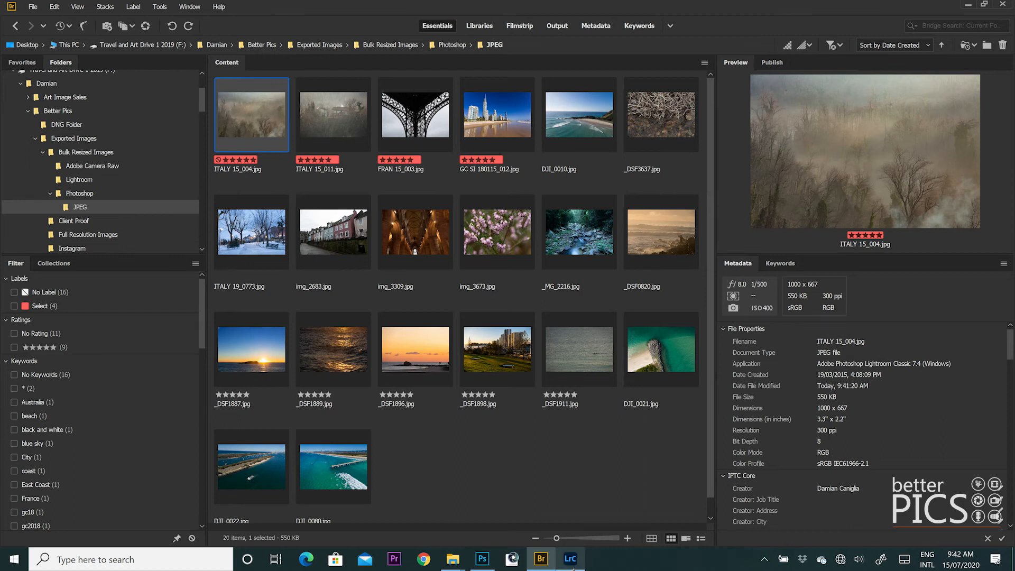
click(570, 559)
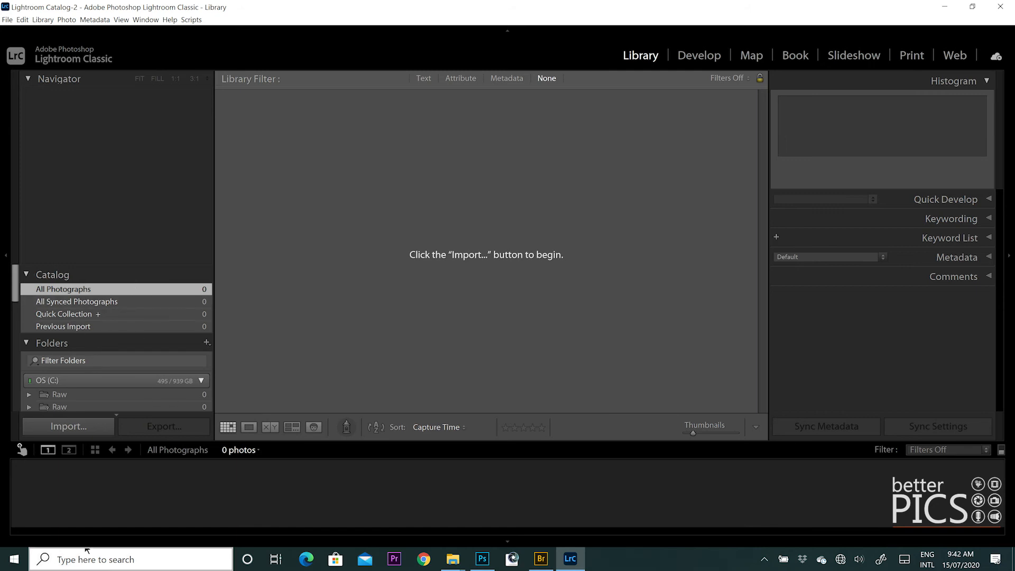
- Import the 20 photos from Exported Images\Full Resolution Images into the catalog and select them all
click(72, 431)
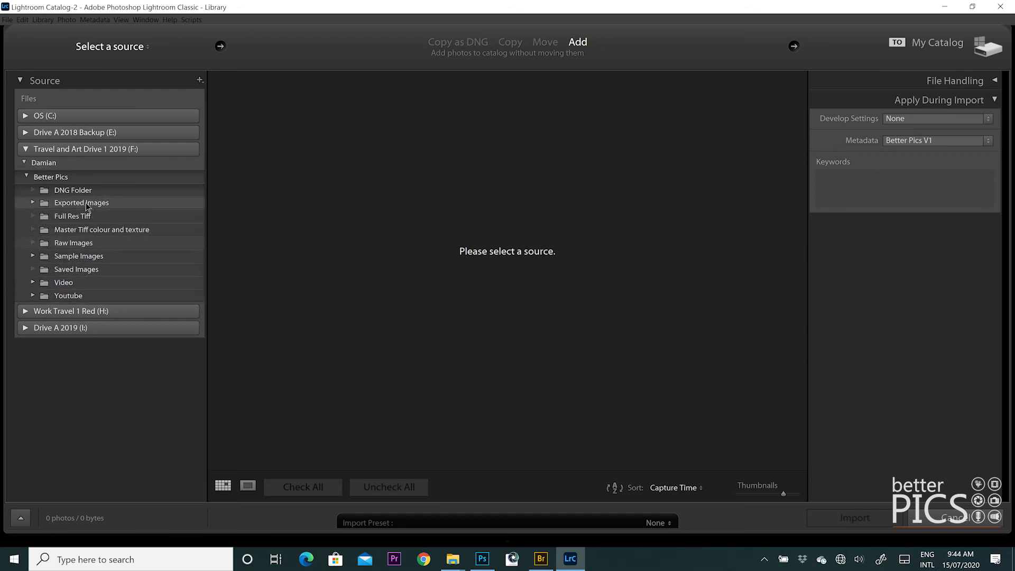
click(32, 204)
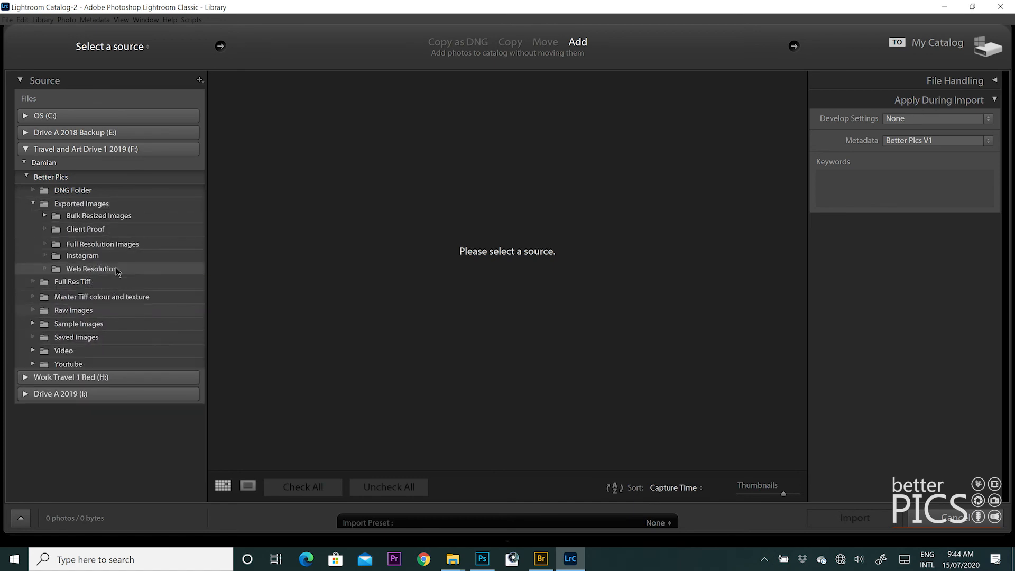
click(101, 245)
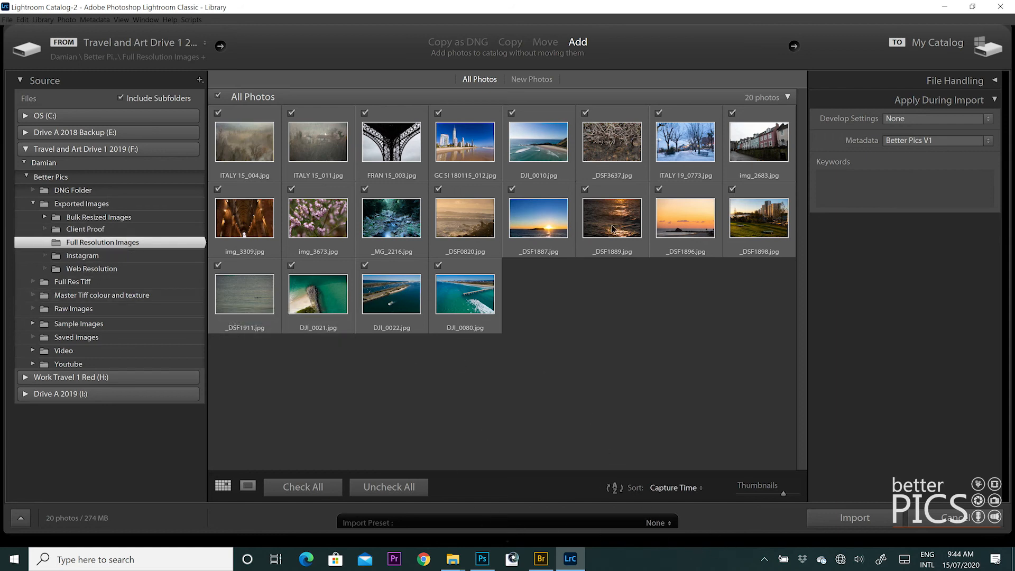
click(888, 522)
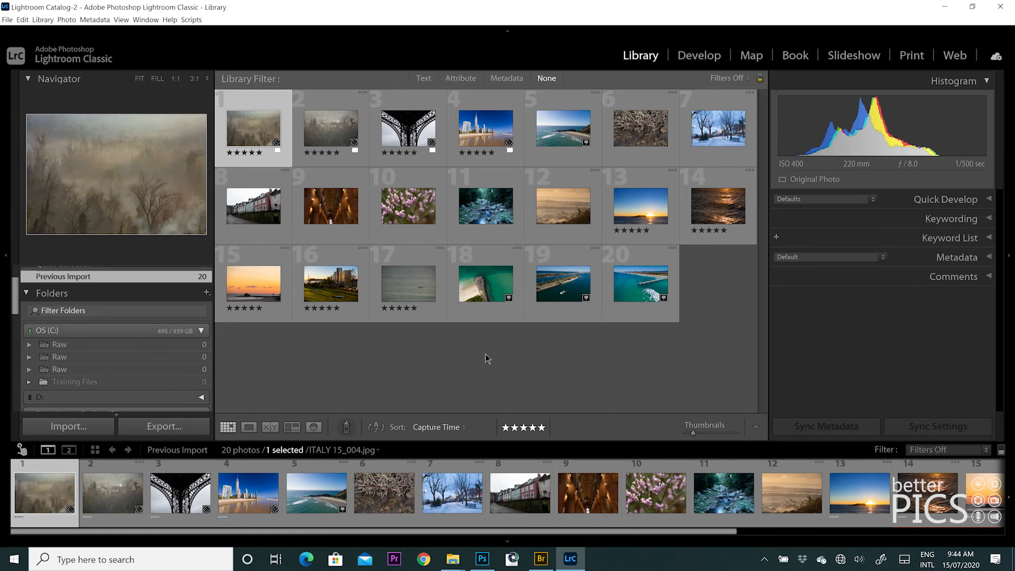
key(ctrl+a)
- Start exporting the 20 selected photos with Bulk Resized Images\Lightroom as the destination folder
click(169, 423)
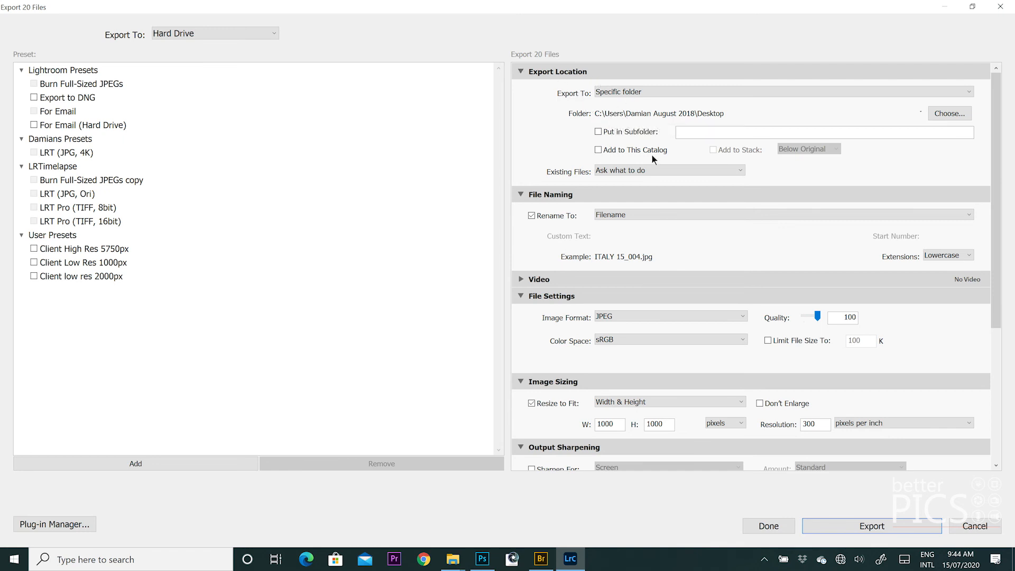
click(944, 114)
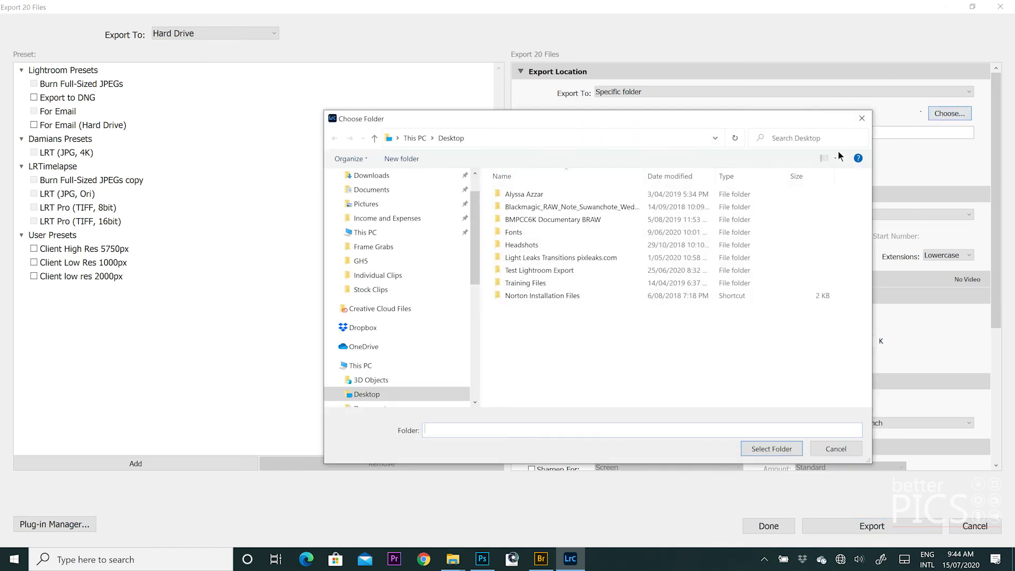
click(398, 233)
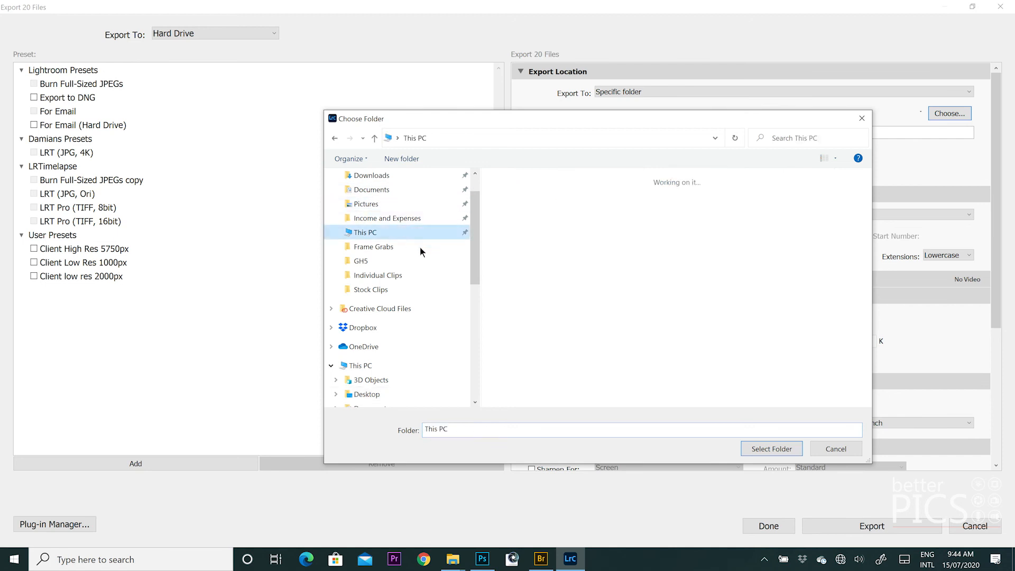
scroll(693, 307, down, 3)
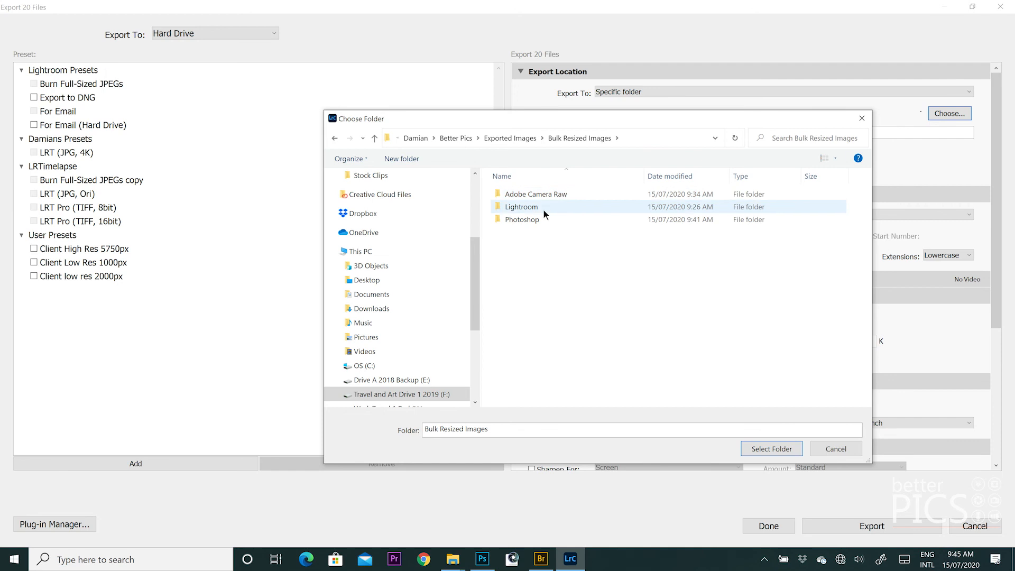
click(543, 215)
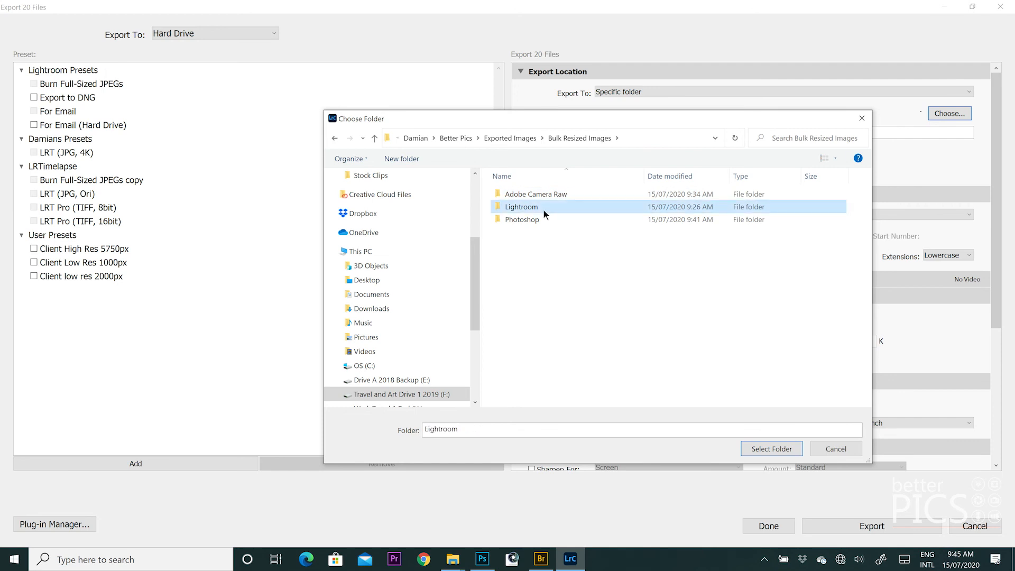
click(774, 450)
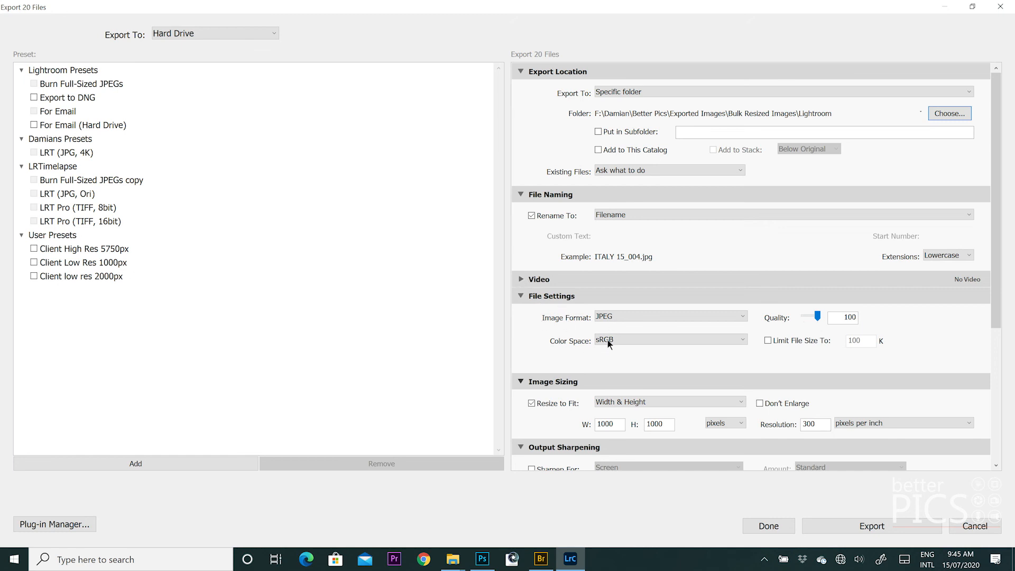
- Export the 20 photos as quality-100 JPEGs fitted to 1000 px on the long edge
mouse_move(816, 316)
mouse_down()
mouse_move(802, 317)
mouse_move(833, 320)
mouse_up()
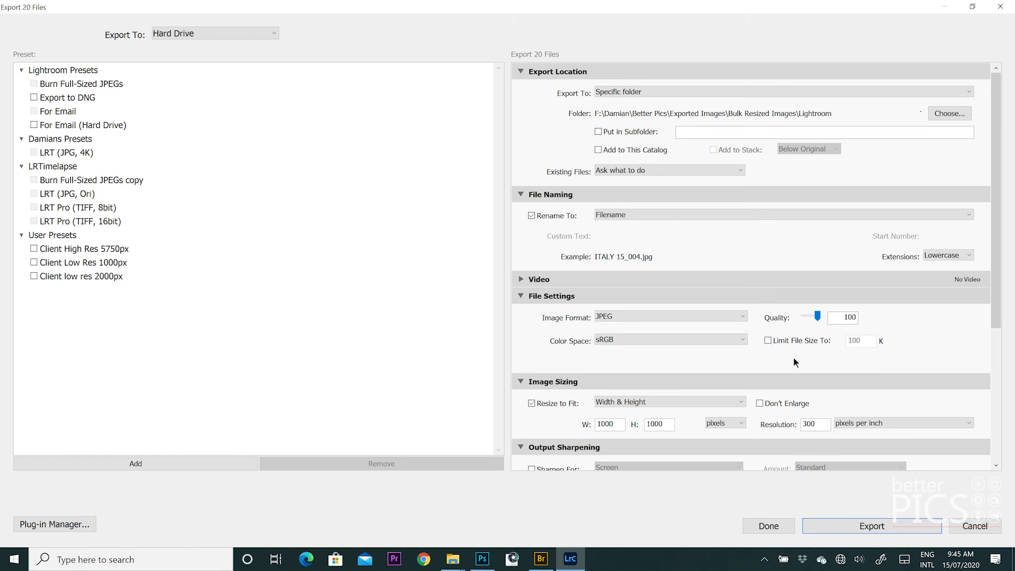
scroll(996, 212, down, 2)
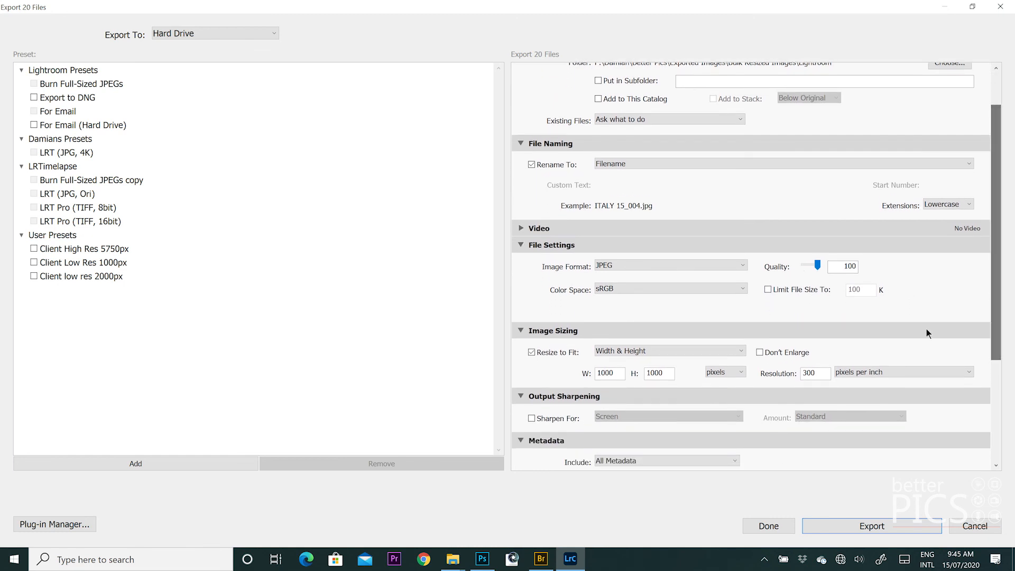
click(735, 350)
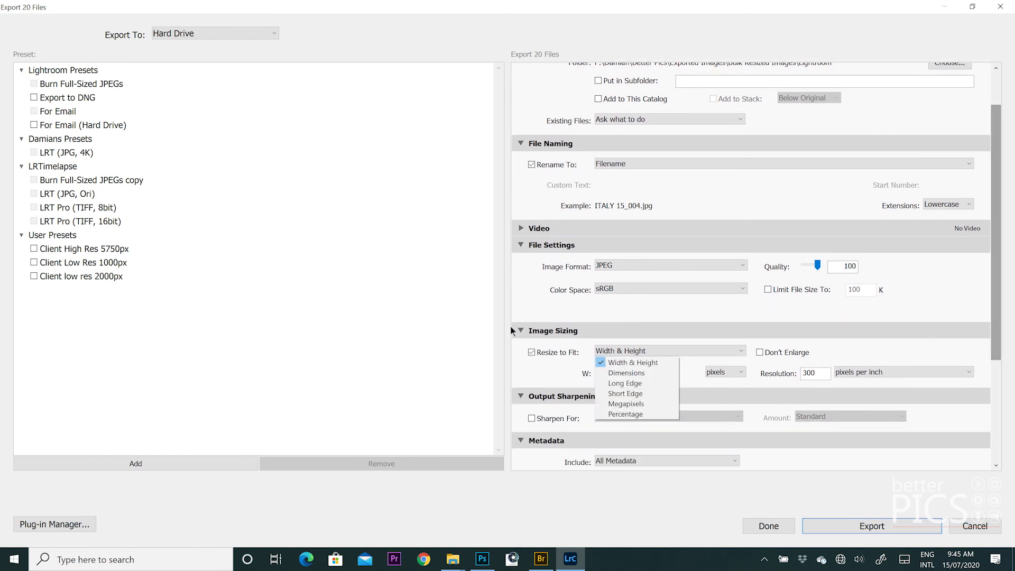
click(630, 384)
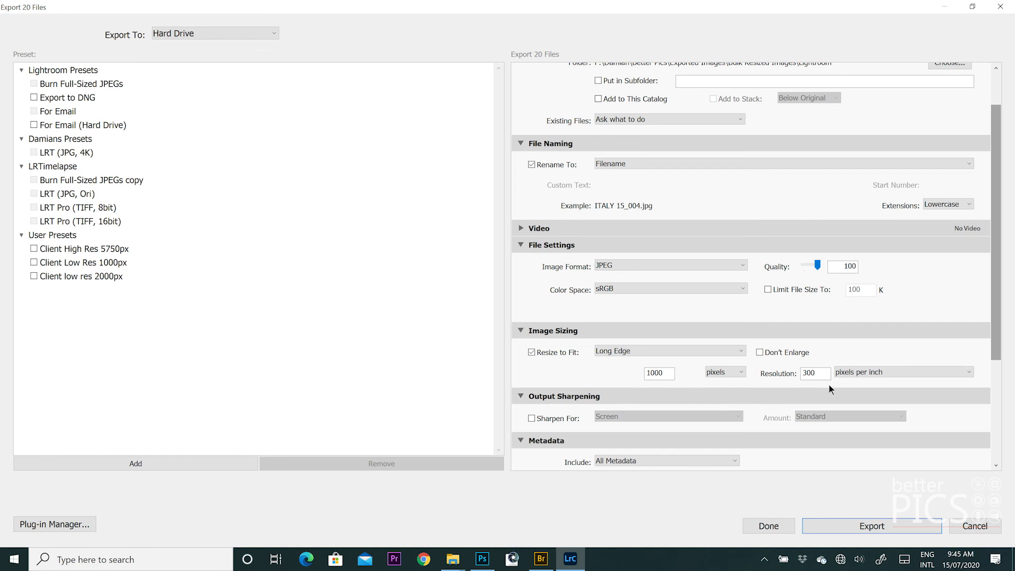
drag(1001, 261, 991, 375)
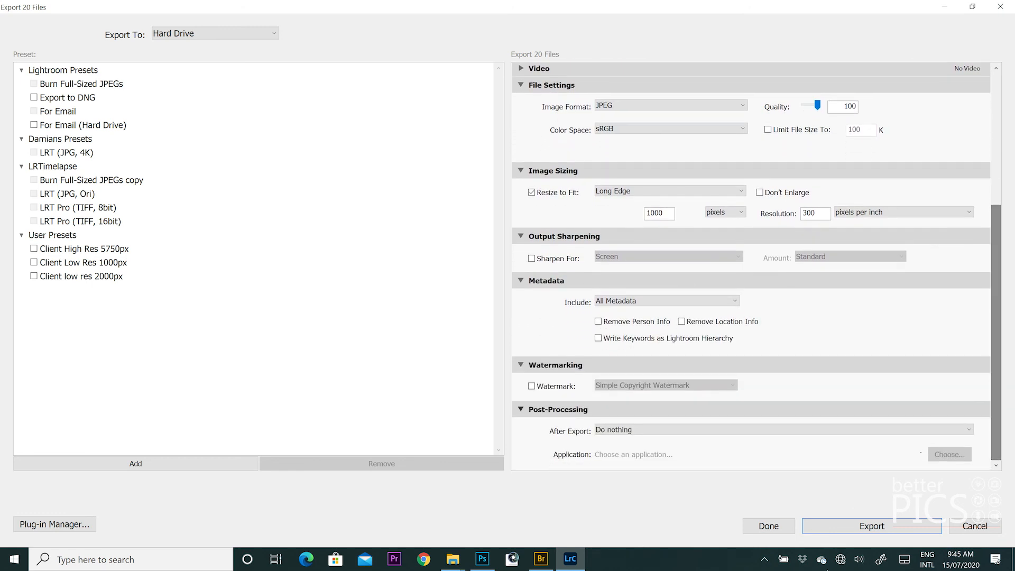
click(878, 531)
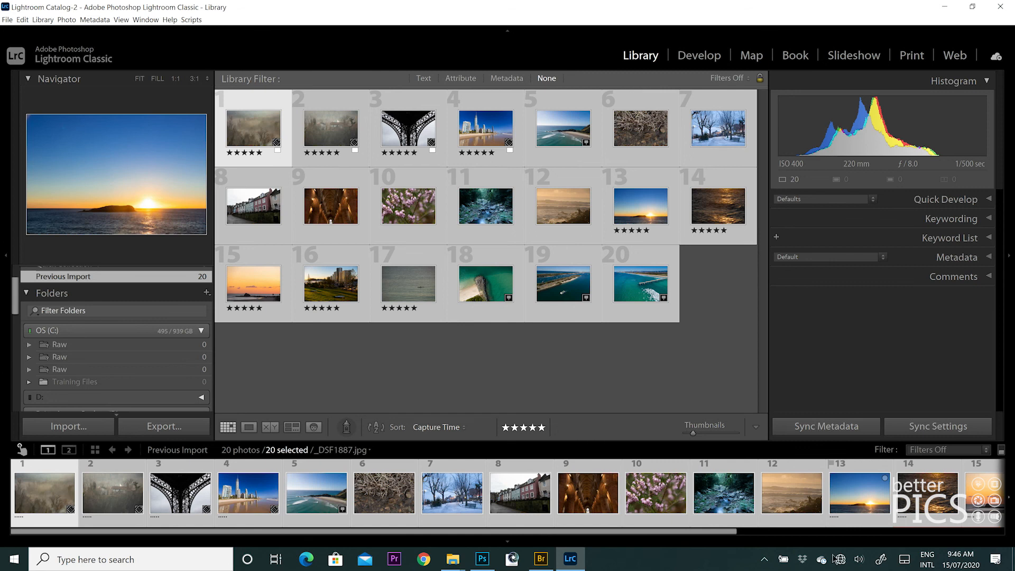
- Open Bulk Resized Images\Lightroom and check sizes of ITALY 15_004, _MG_2216, _DSF1887 and other JPEGs
click(540, 565)
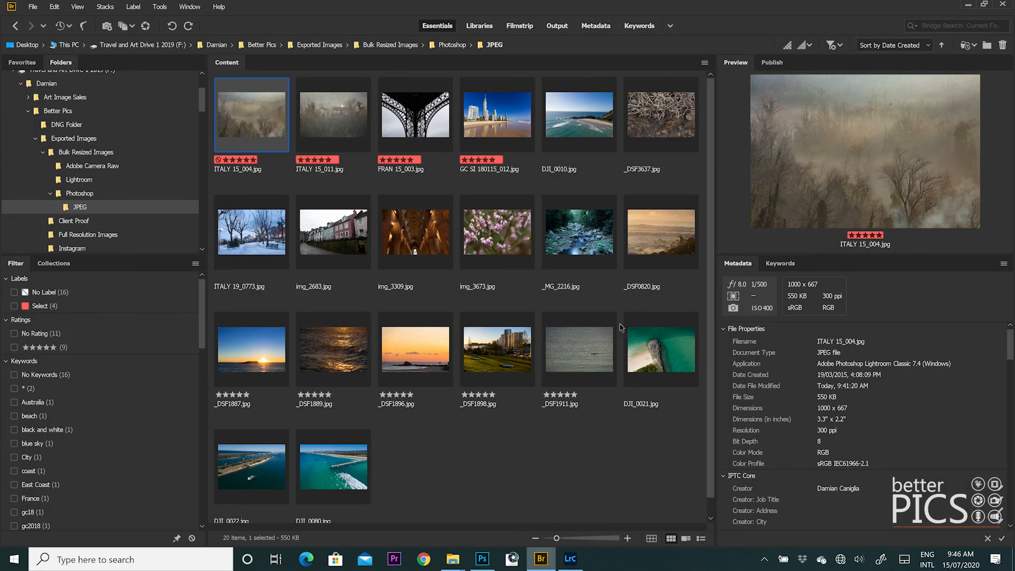
click(73, 180)
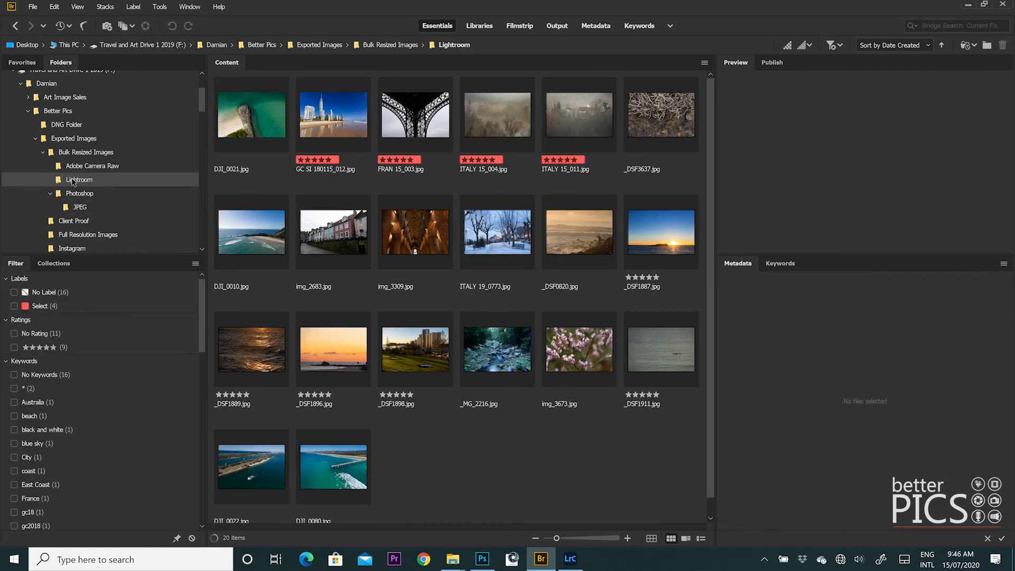
click(479, 103)
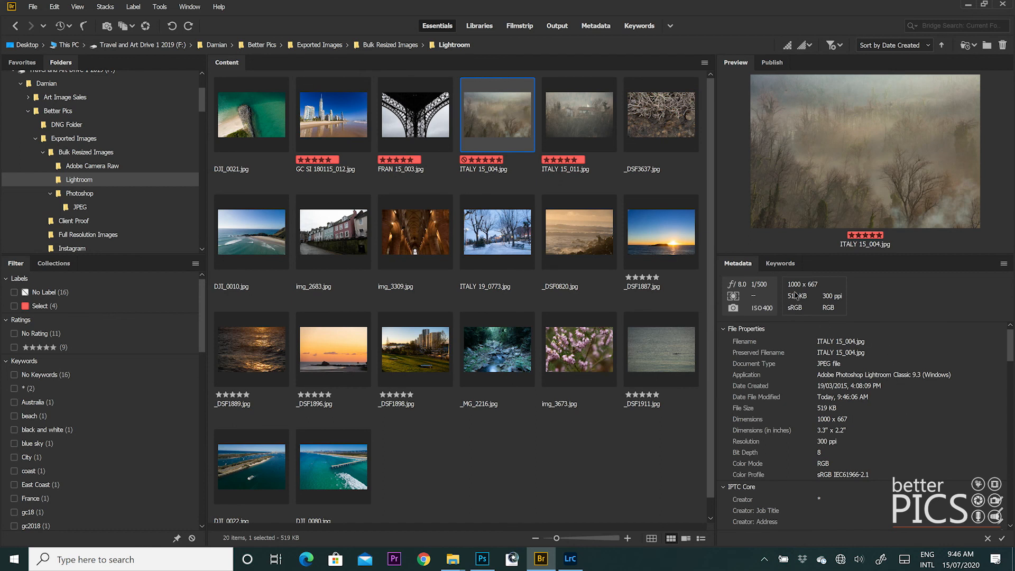
click(524, 234)
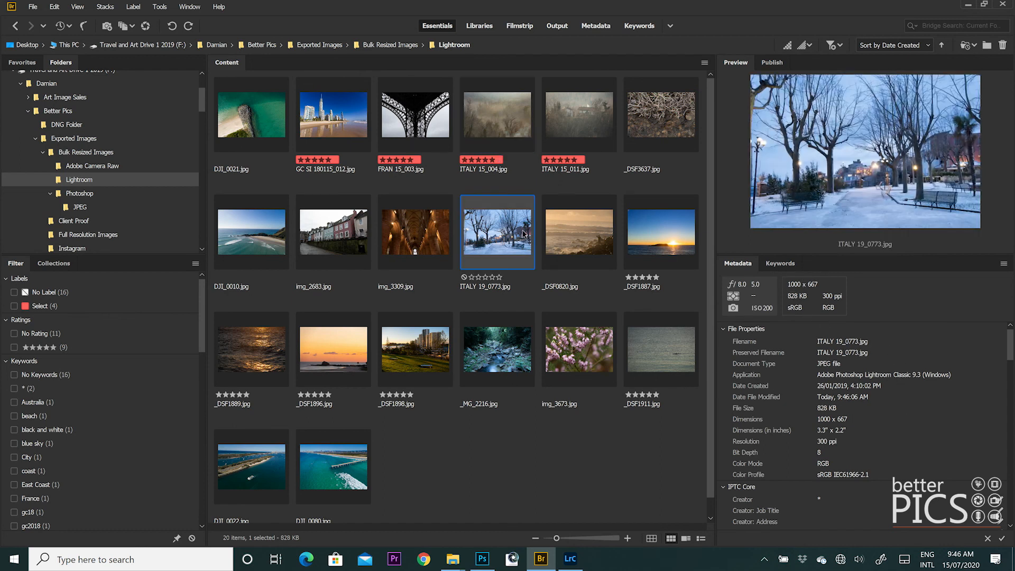
click(509, 369)
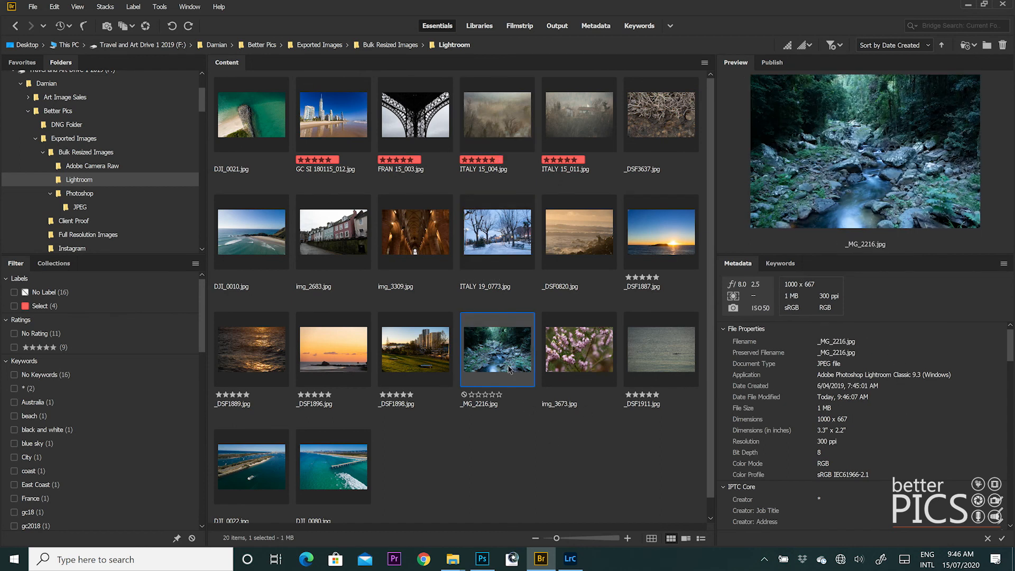
click(675, 221)
click(662, 351)
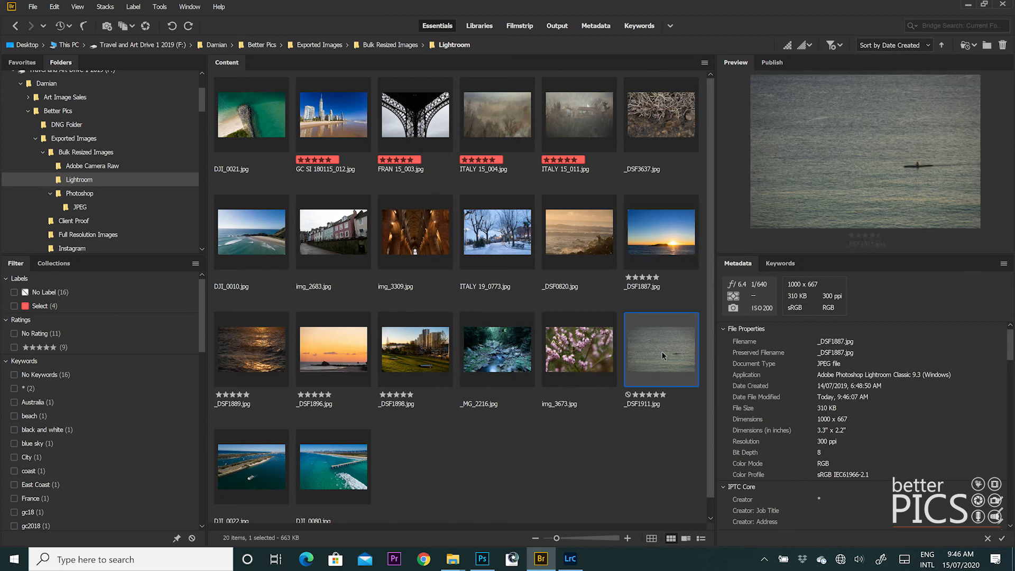
click(608, 357)
click(564, 473)
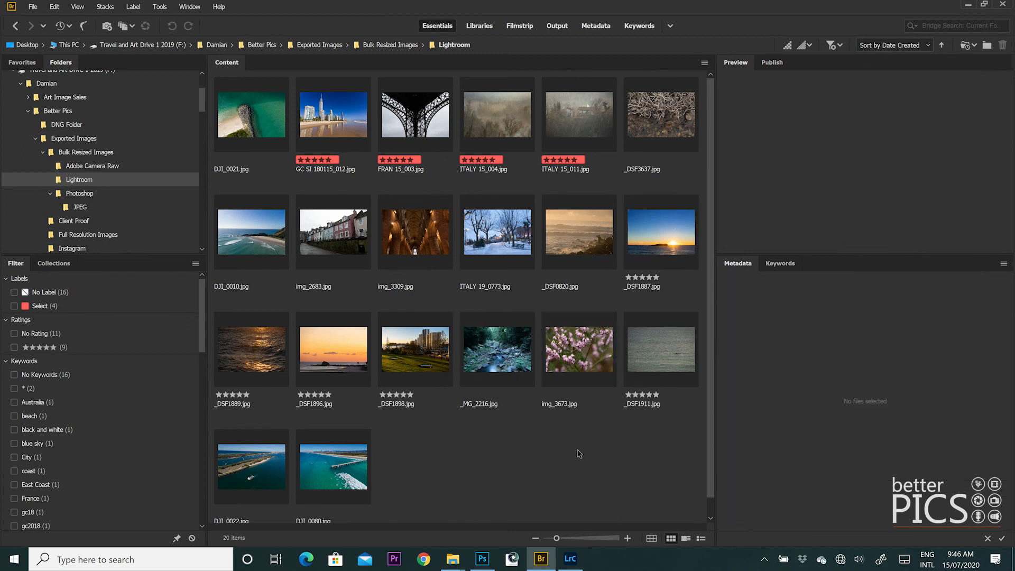